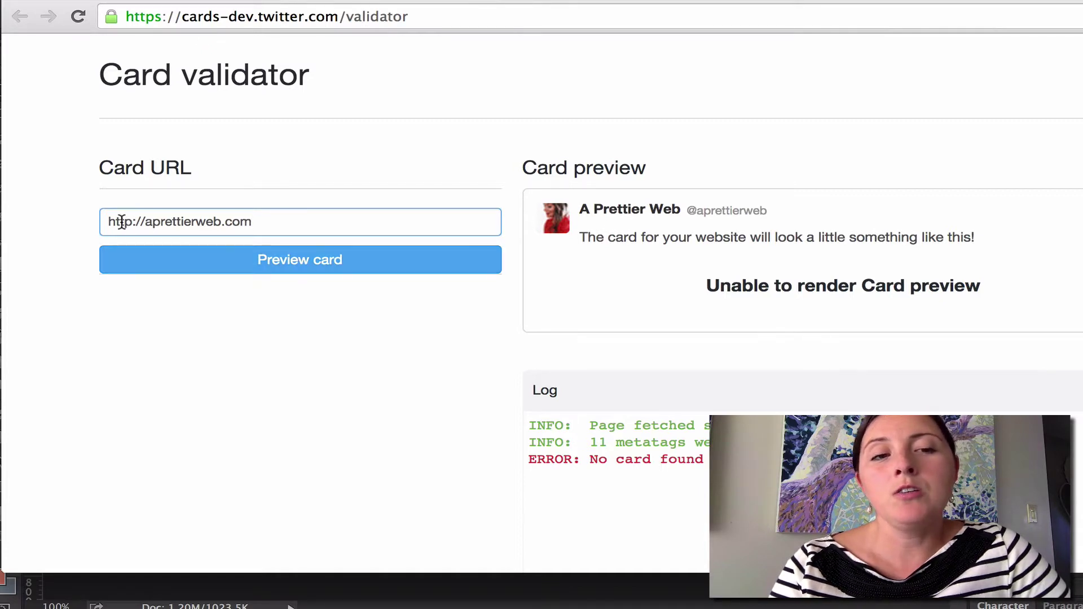
drag(102, 222, 147, 222)
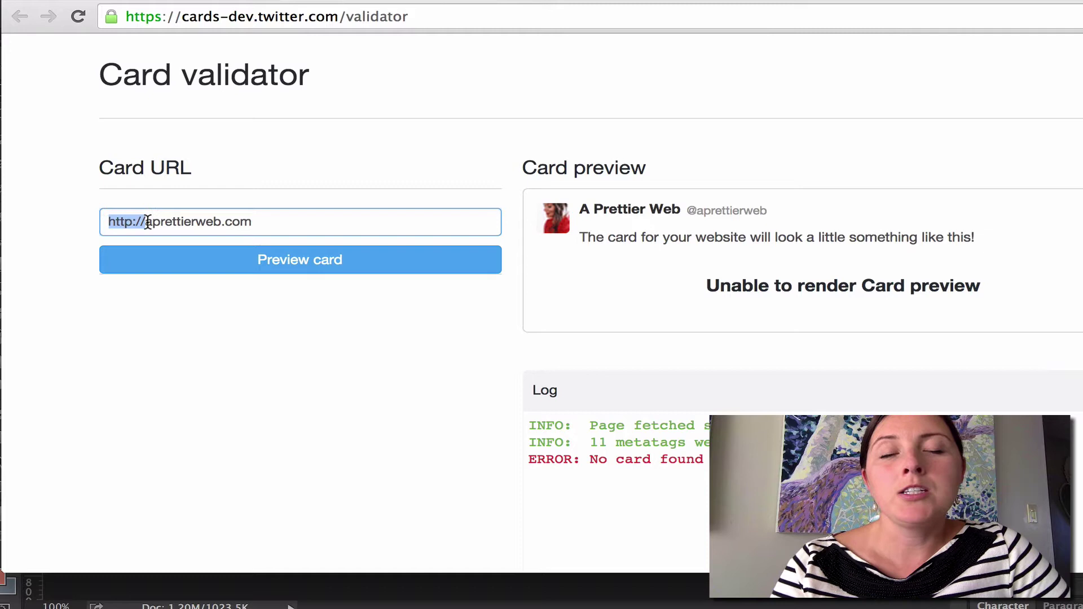
click(264, 269)
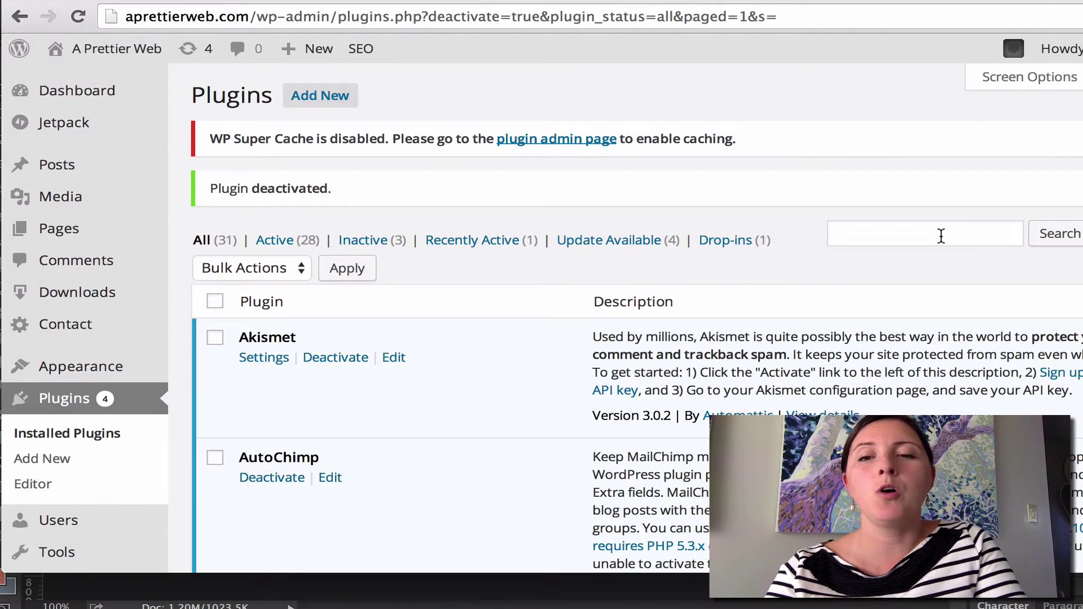
Search installed plugins for 'JM Twitter Cards' and activate it.
click(940, 236)
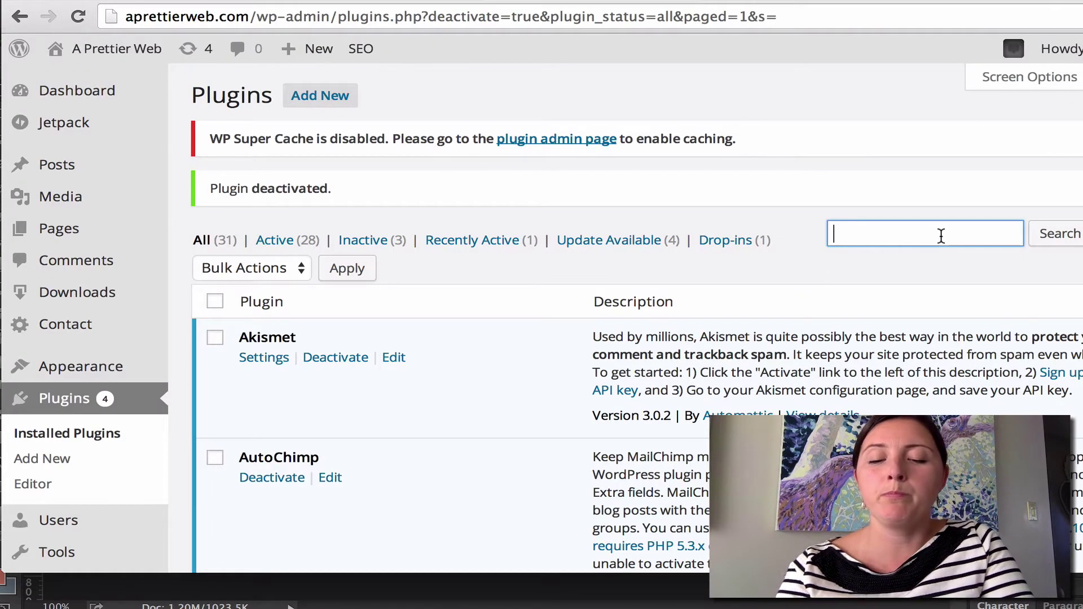
text(J)
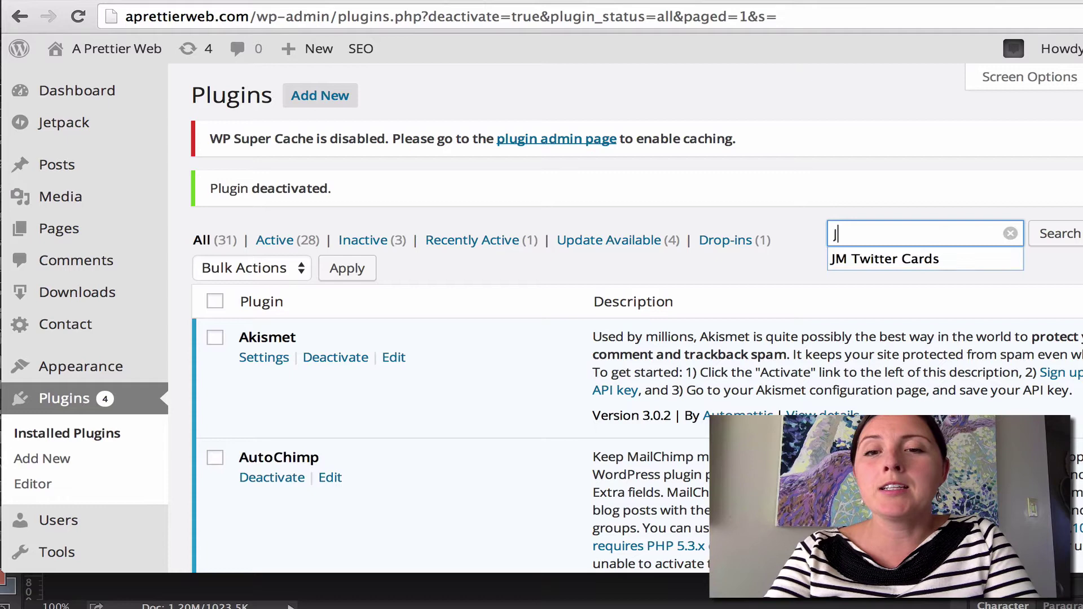
text(M Twitter )
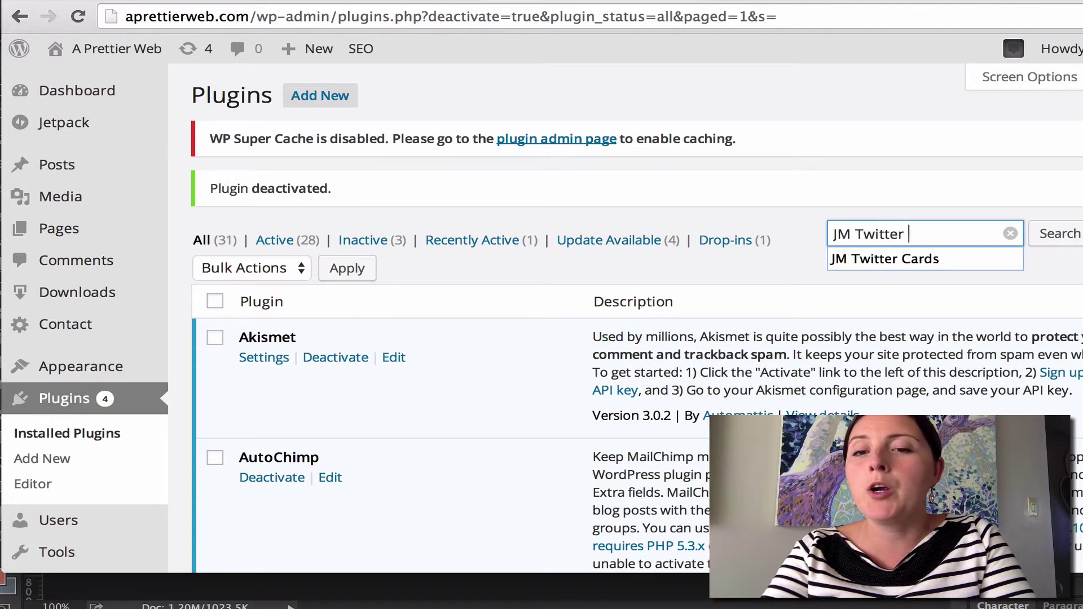
text(Cards)
key(Return)
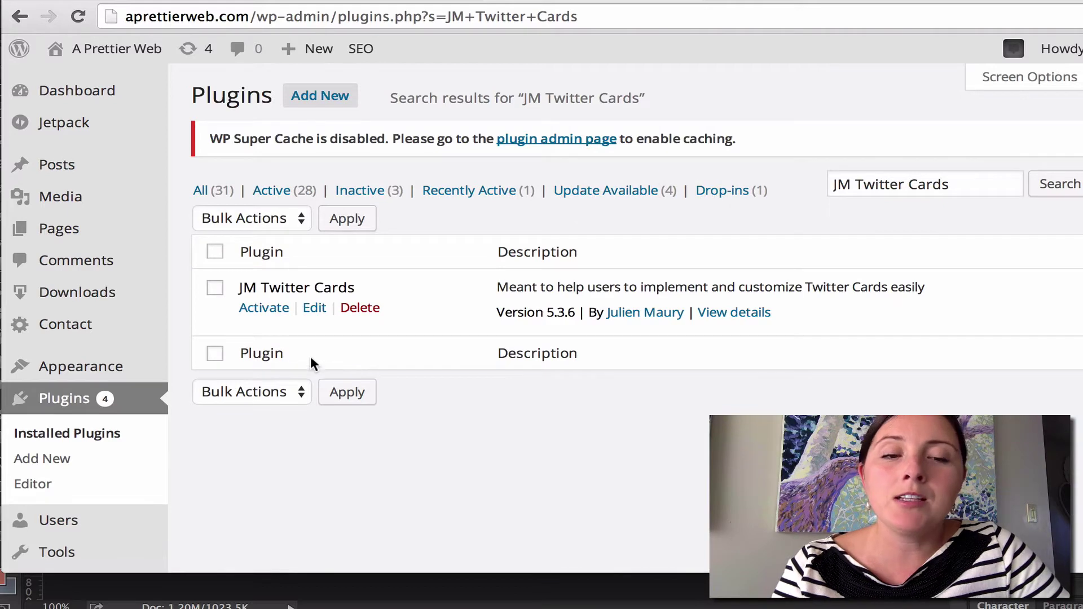
click(255, 310)
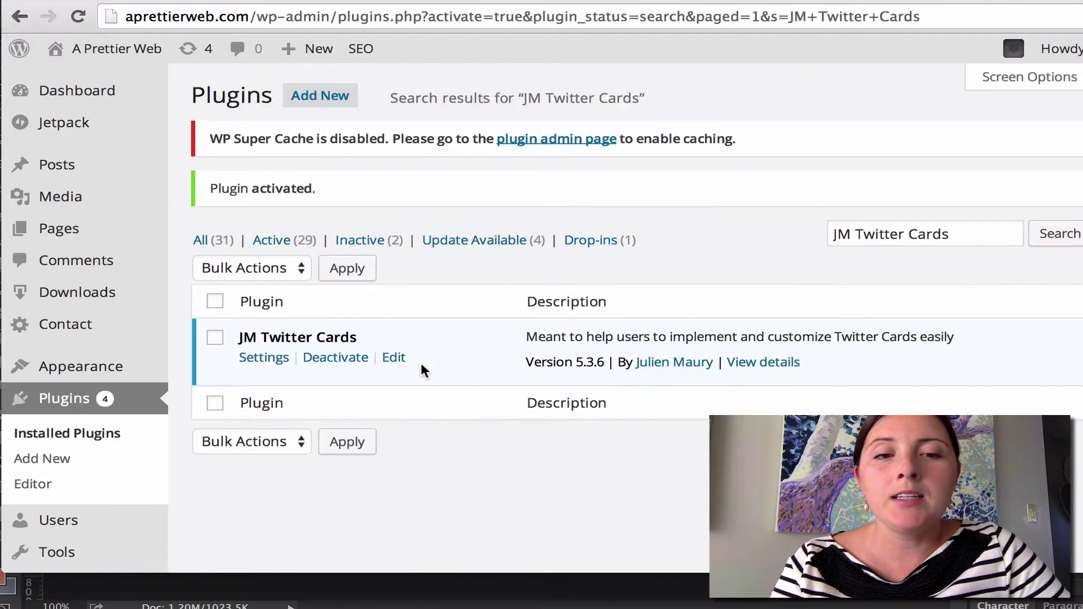
Go to the JM Twitter Cards General settings page from the admin sidebar.
scroll(457, 417, down, 1)
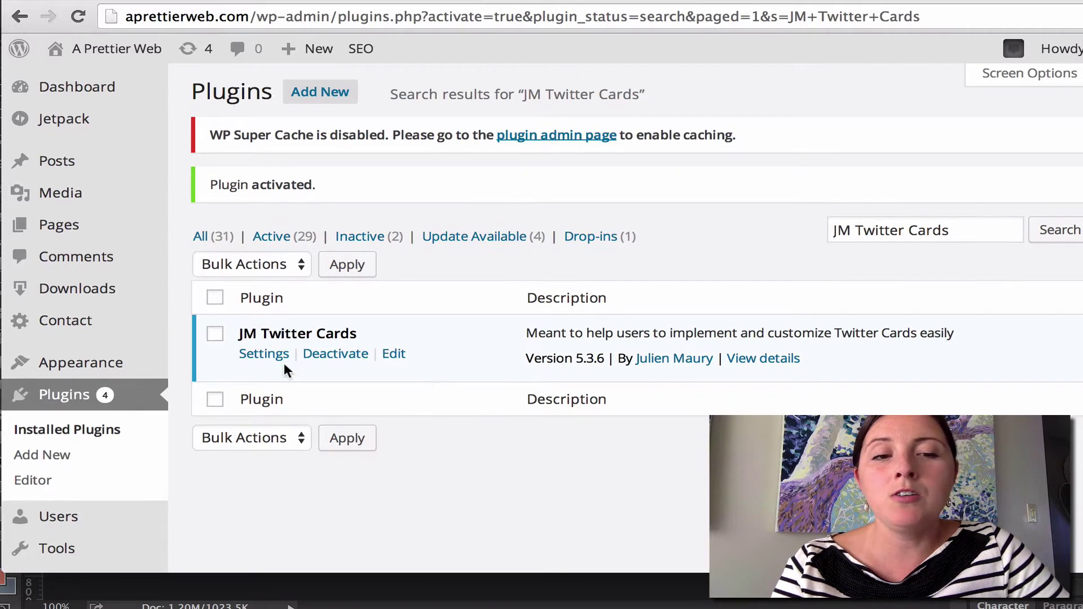
scroll(133, 466, down, 5)
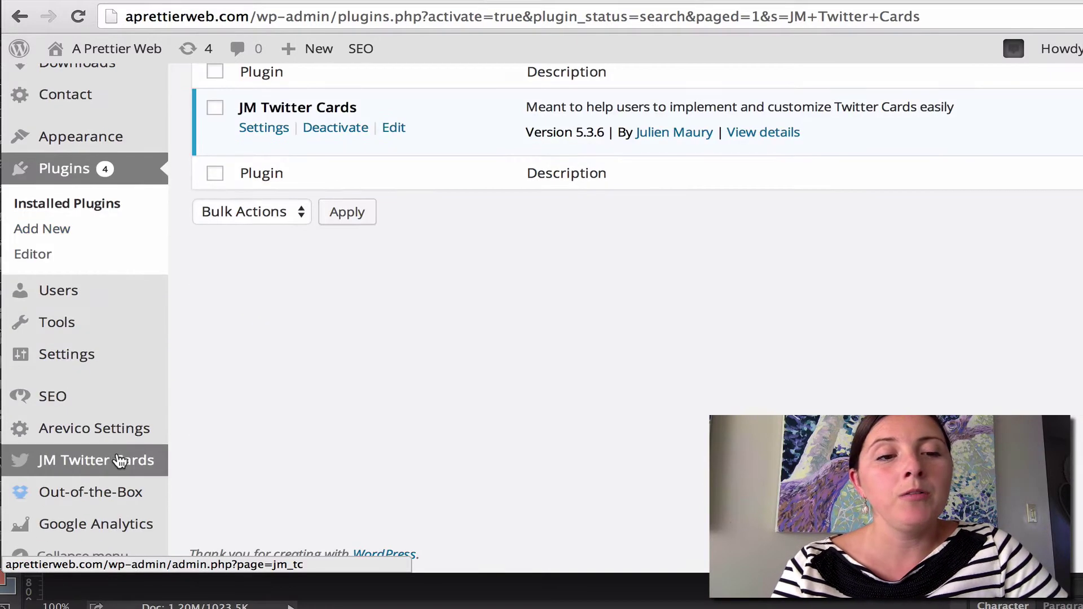
mouse_move(121, 460)
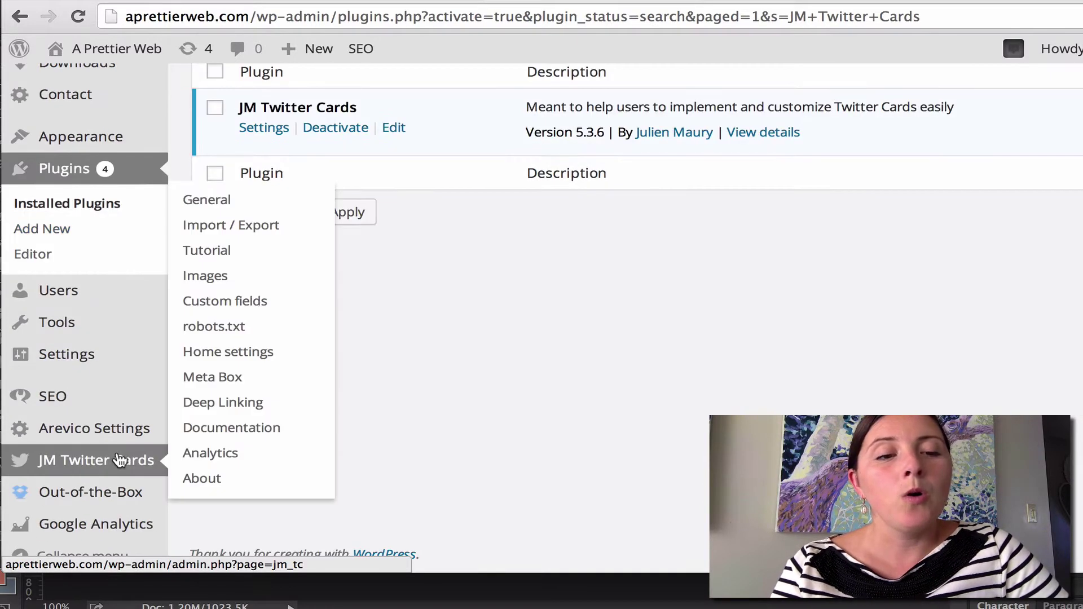
click(63, 466)
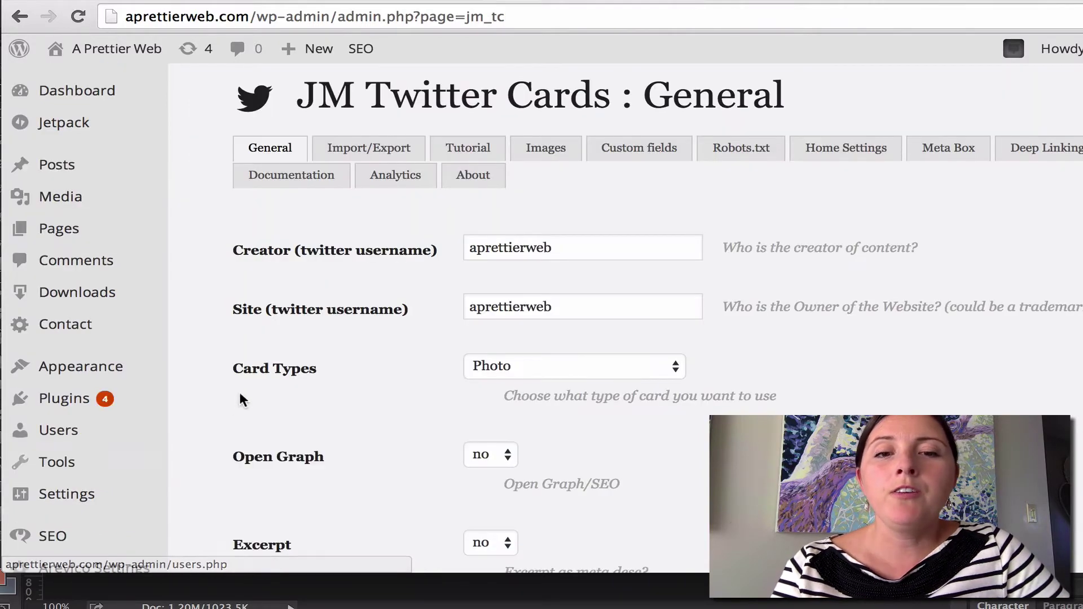
scroll(425, 330, down, 2)
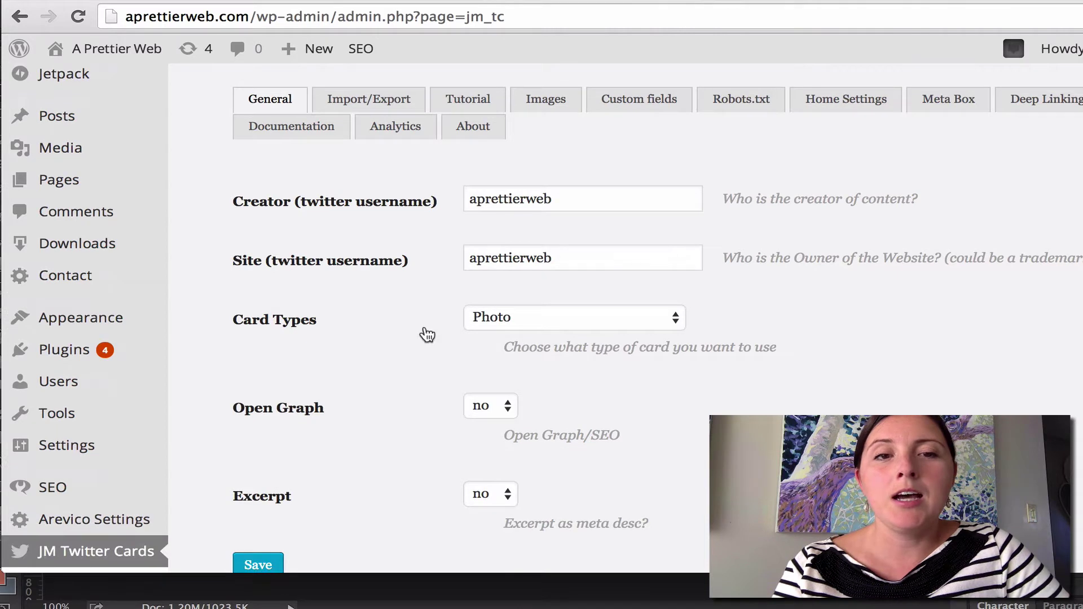
scroll(427, 334, up, 1)
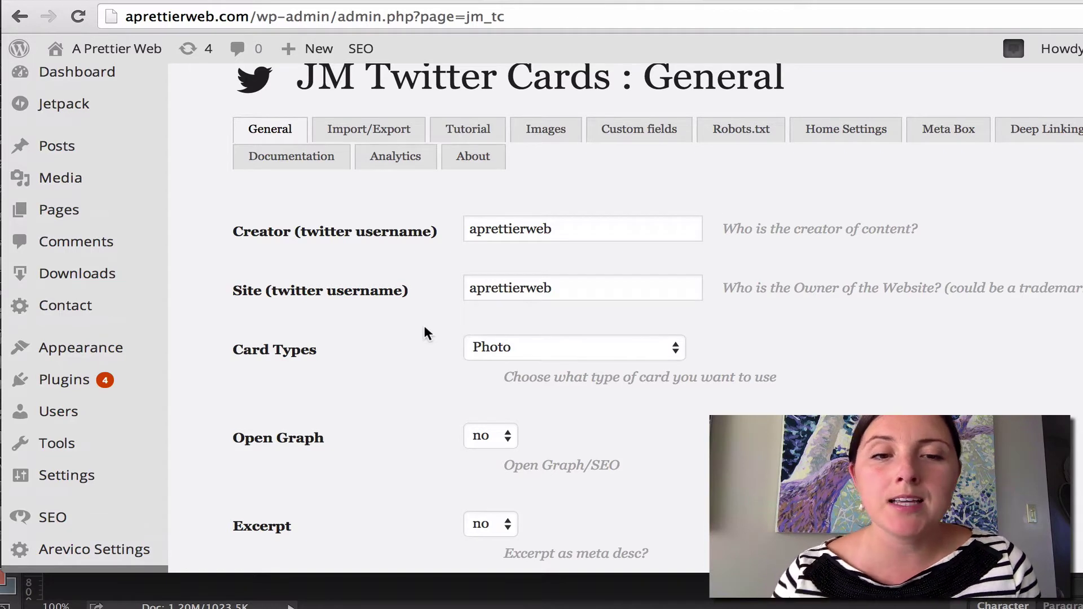
double_click(542, 228)
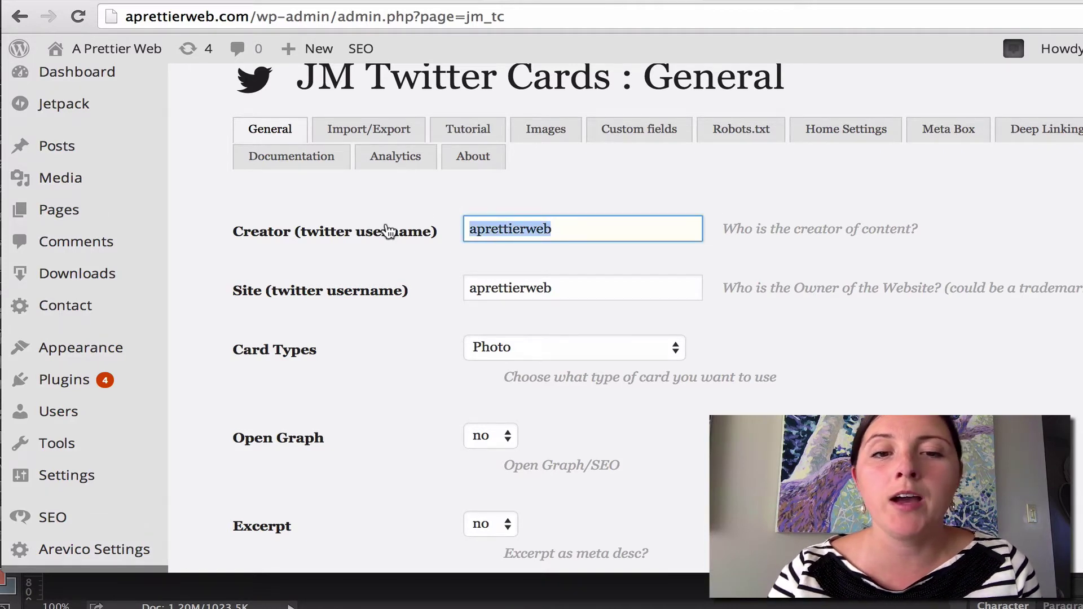
double_click(570, 287)
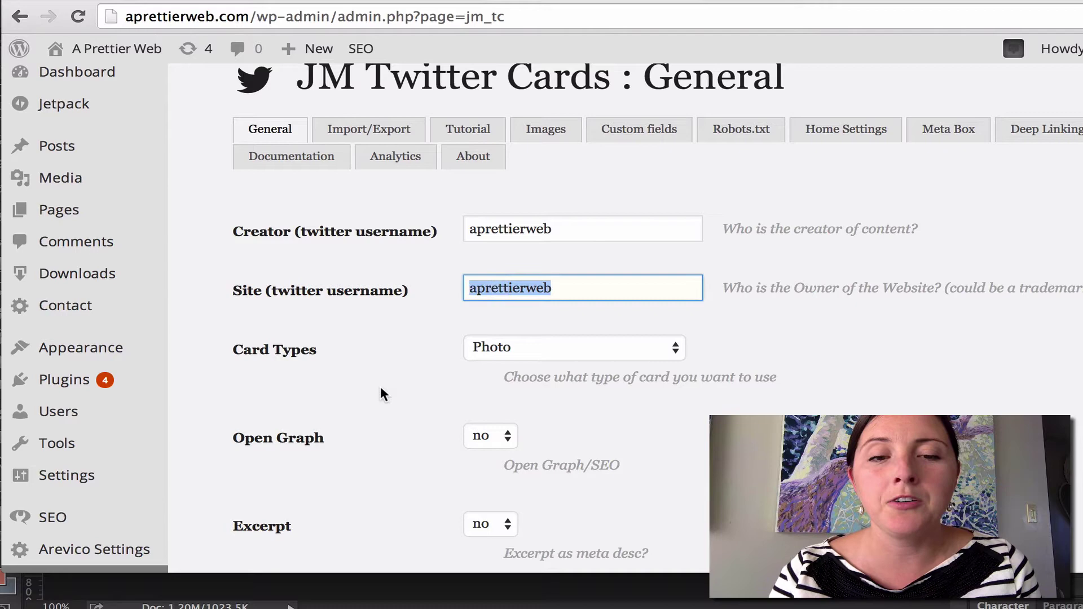
scroll(380, 387, down, 3)
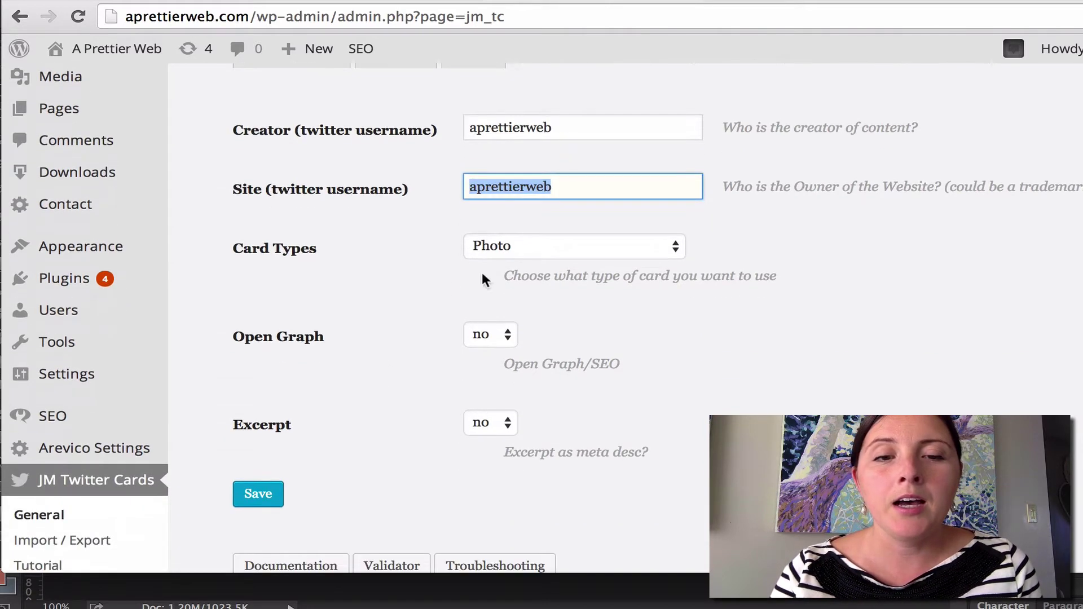
click(498, 243)
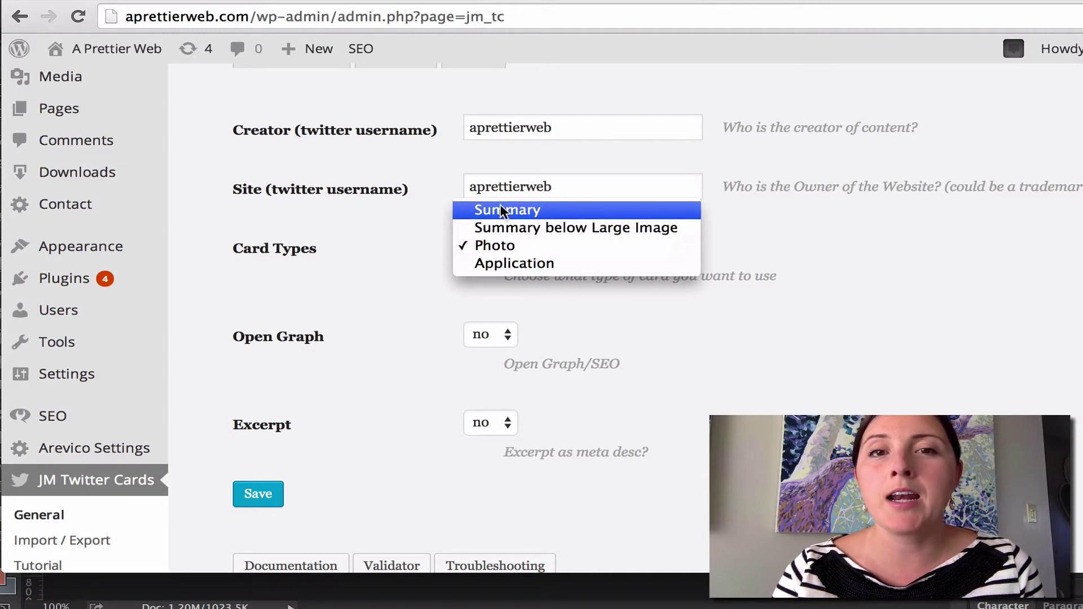
click(494, 244)
scroll(351, 434, down, 1)
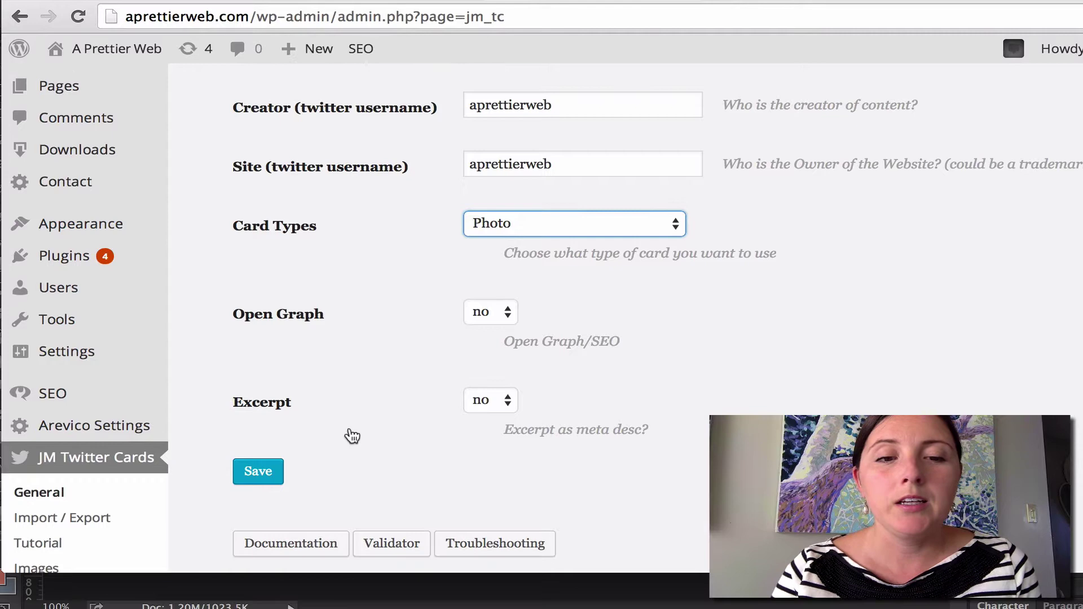
scroll(350, 433, up, 2)
scroll(350, 434, up, 3)
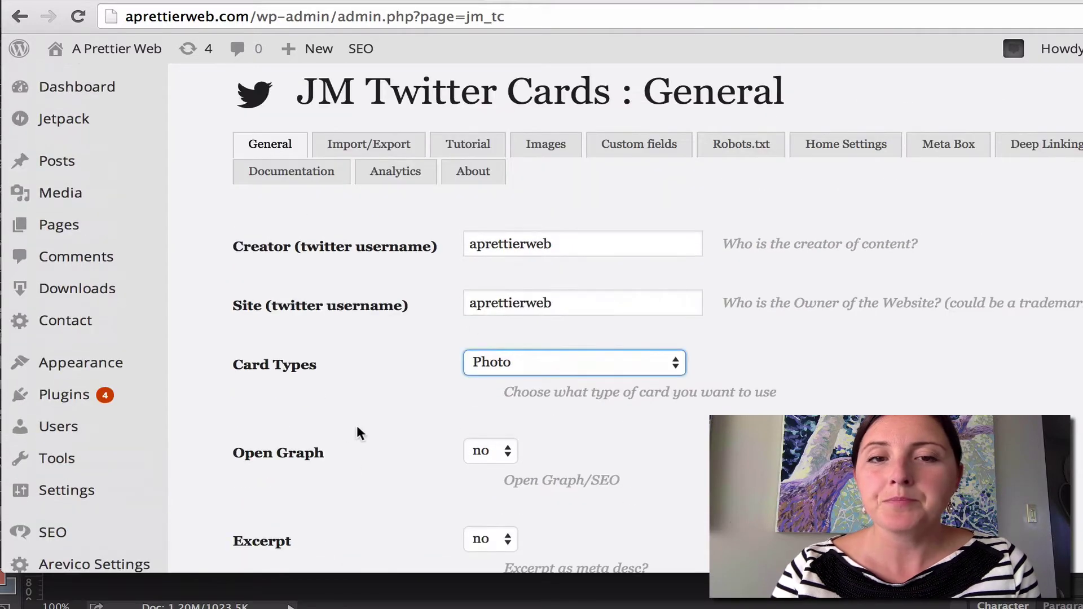
Save the Images settings with the logo as fallback image and 280 x 375 px size.
click(548, 148)
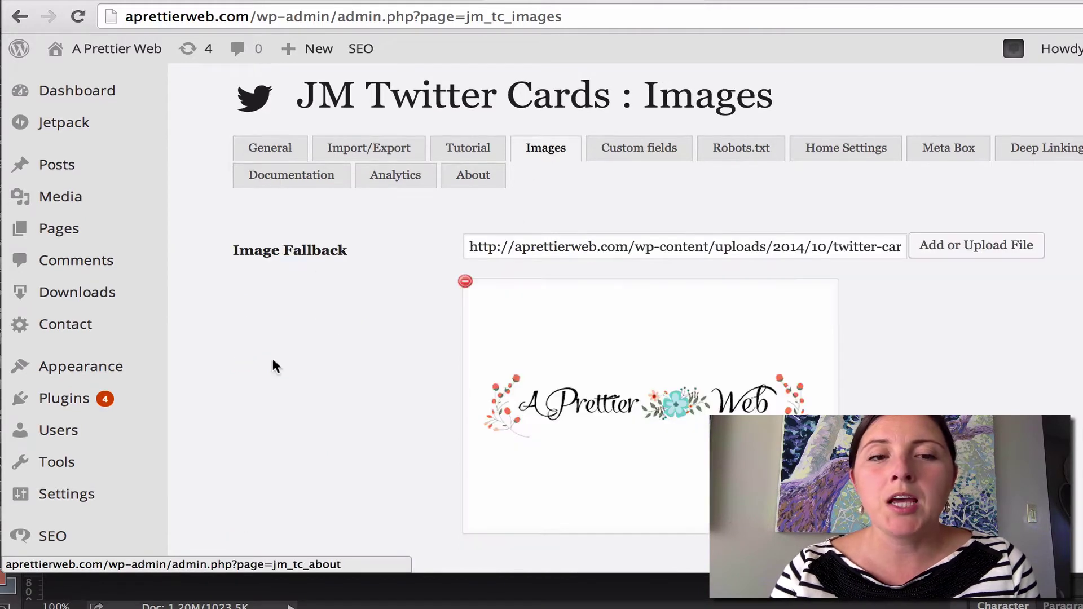
scroll(276, 367, down, 1)
scroll(282, 383, down, 1)
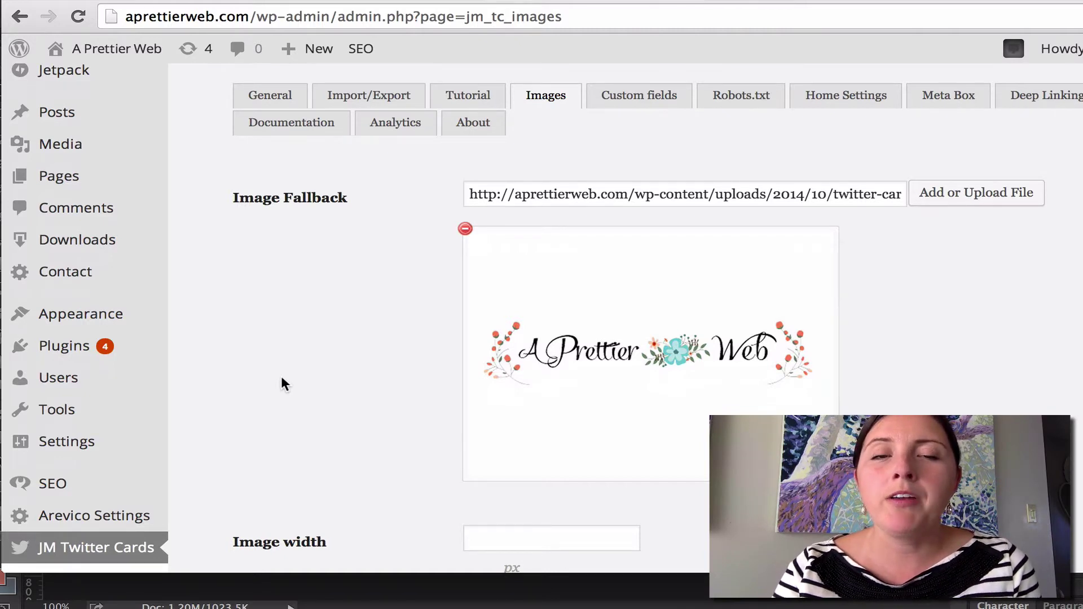
scroll(281, 377, down, 4)
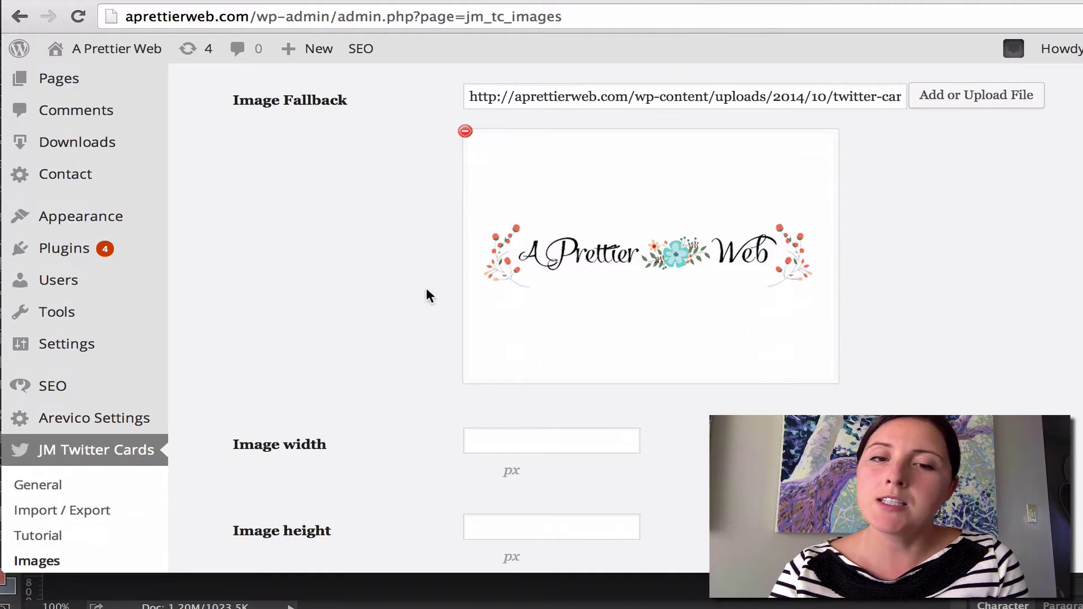
scroll(426, 297, down, 5)
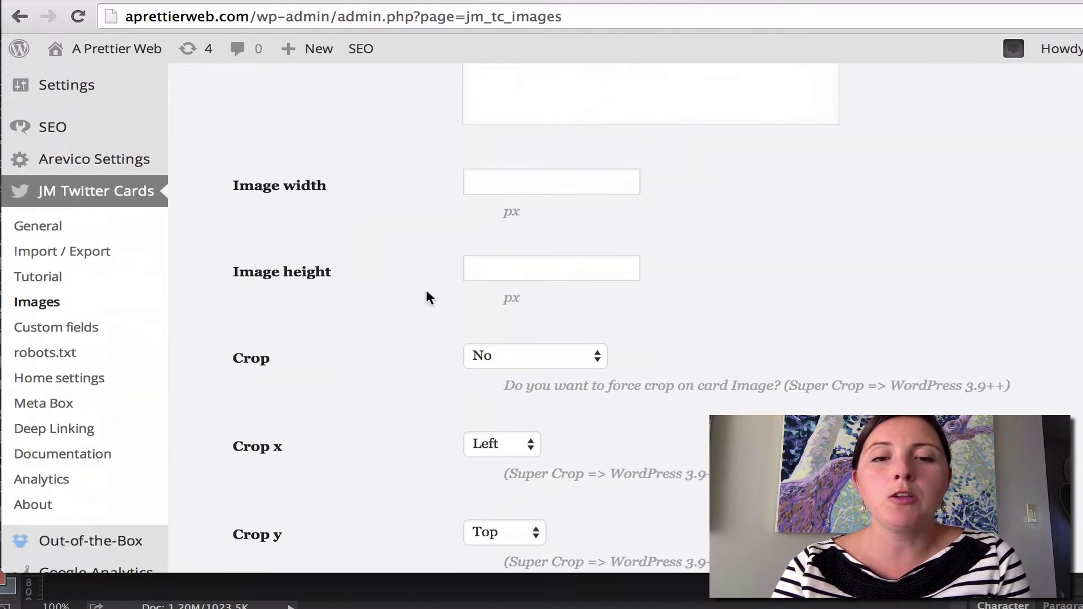
scroll(357, 347, down, 5)
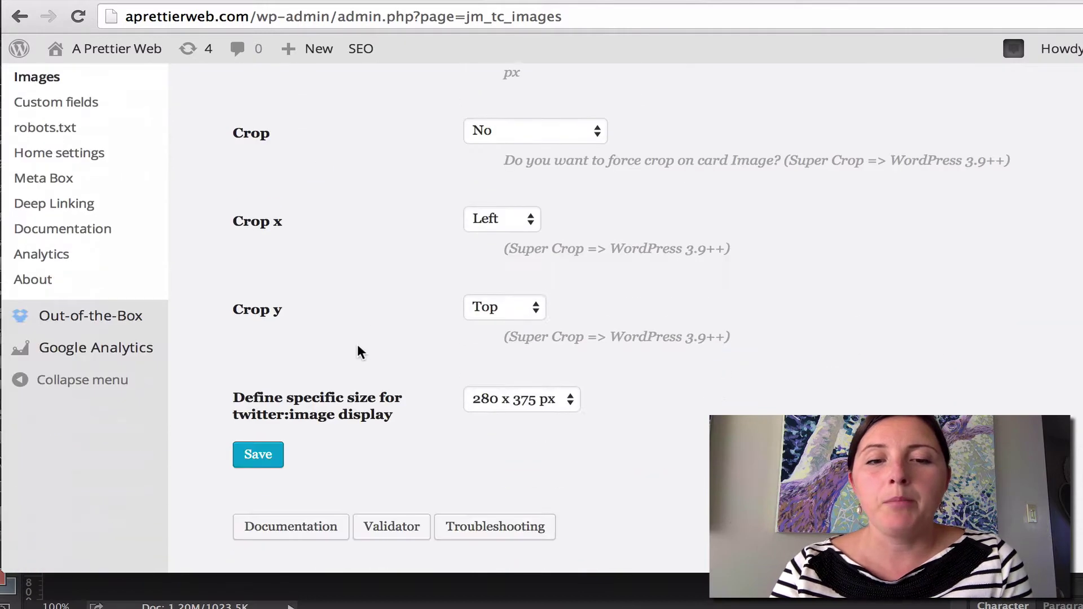
click(259, 420)
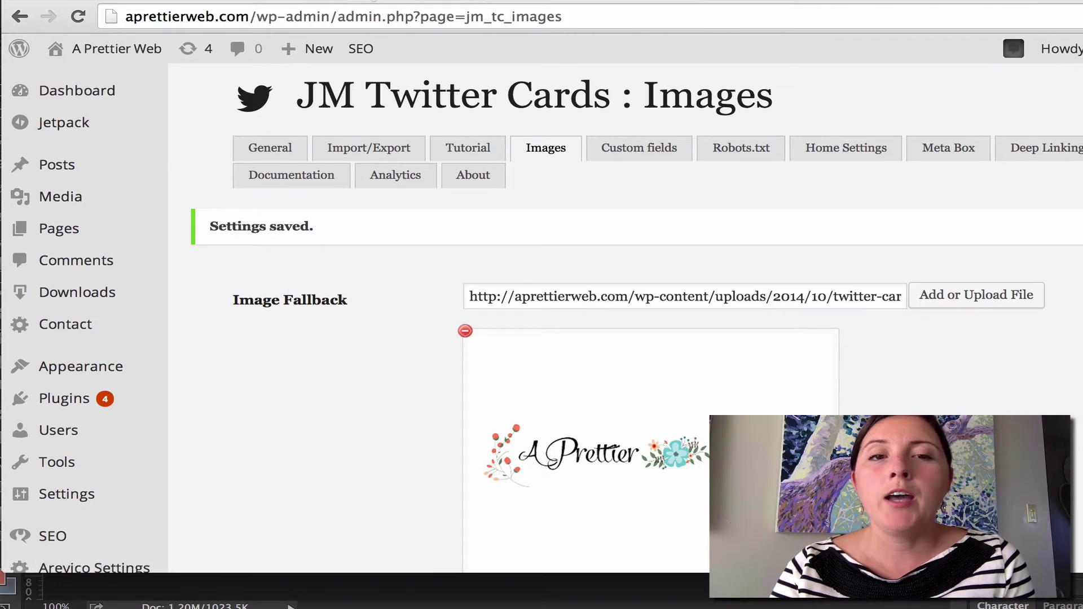
Open the live aprettierweb.com homepage in a new tab via Visit Site.
click(725, 2)
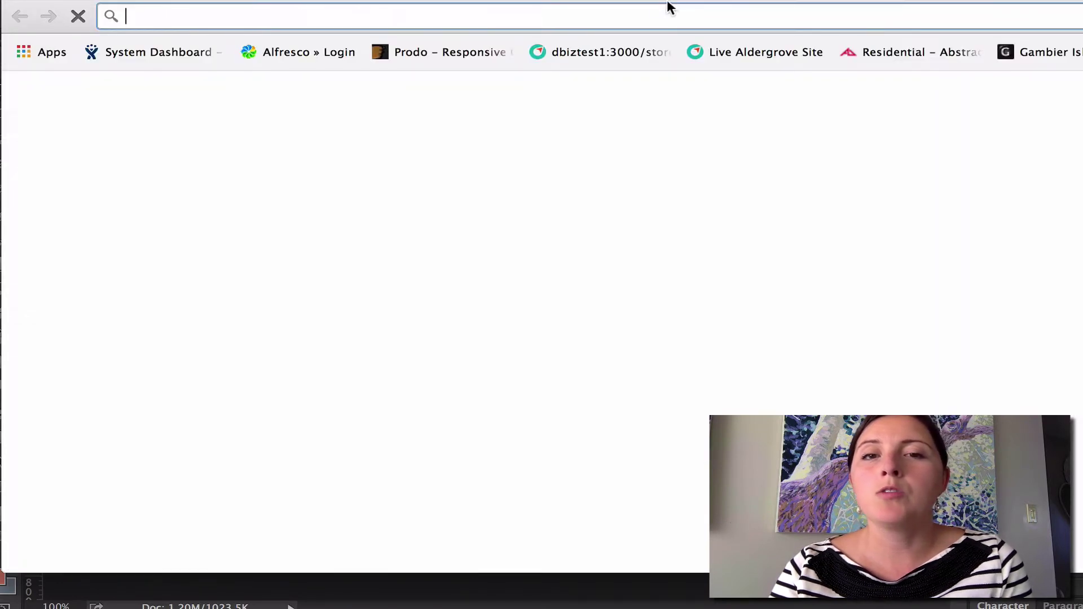
click(602, 3)
mouse_move(81, 49)
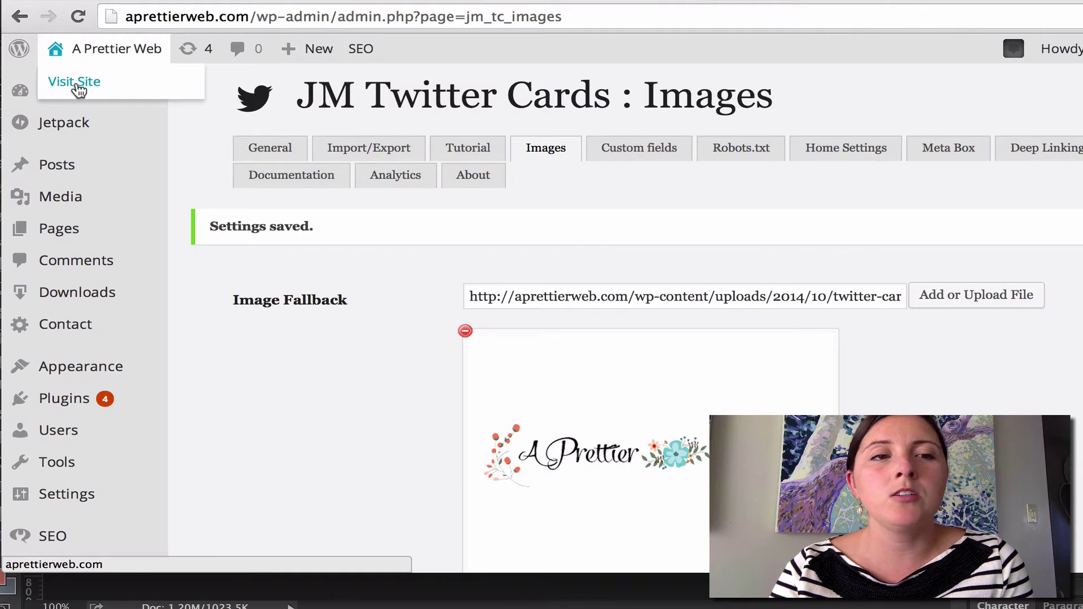
right_click(79, 89)
click(93, 93)
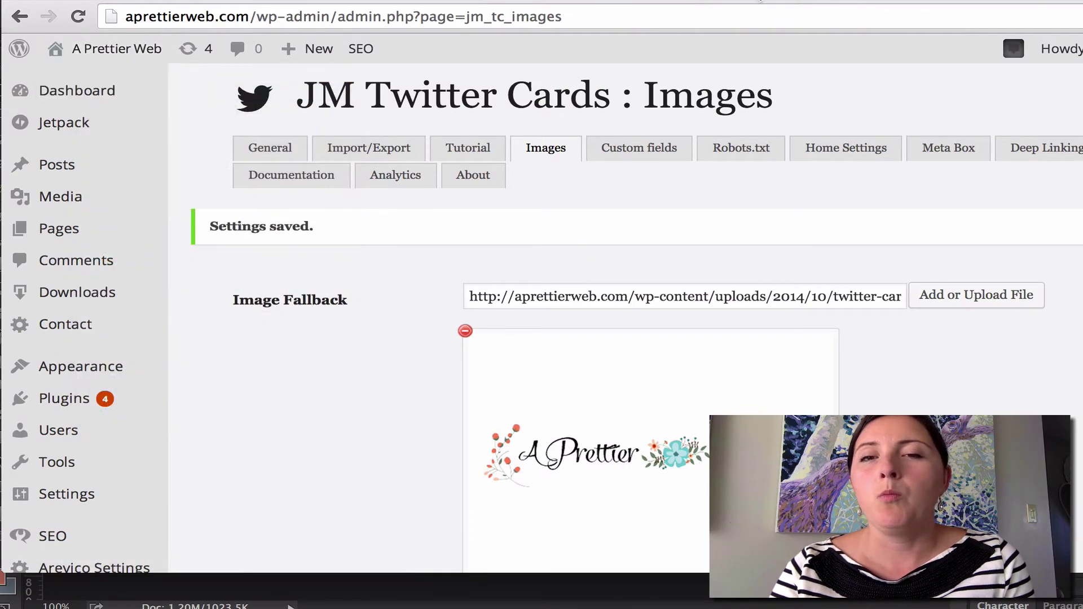
click(761, 2)
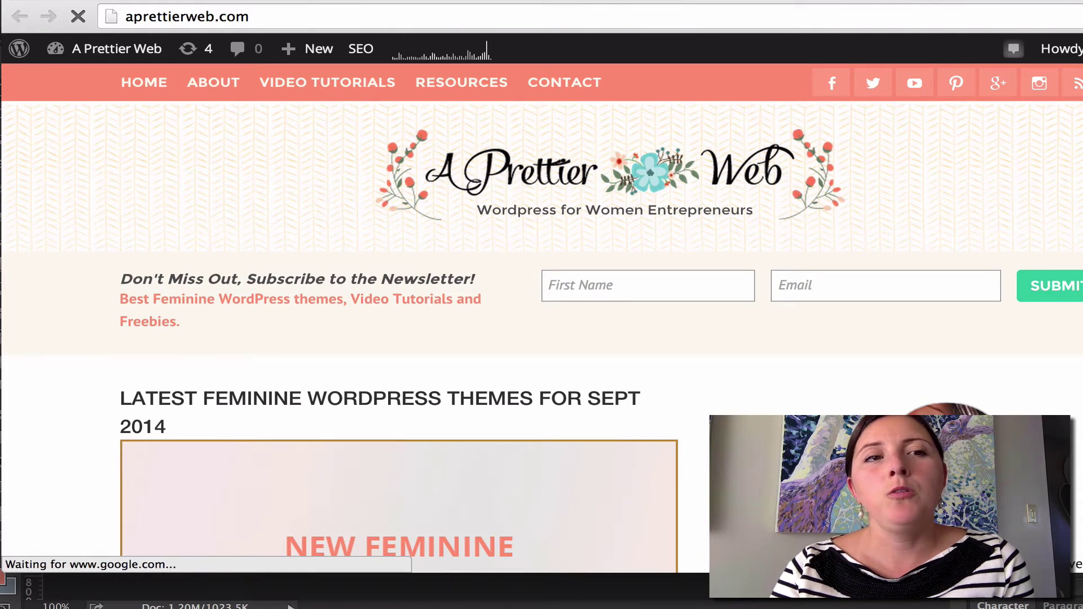
click(169, 0)
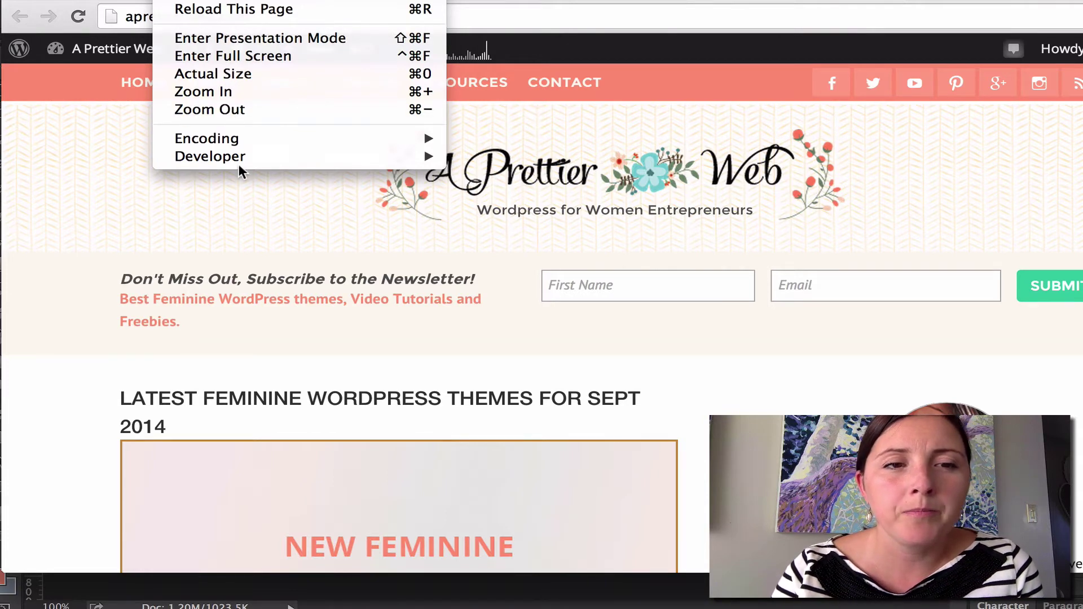
View the homepage source and locate the JM Twitter Cards meta tag block.
mouse_move(248, 158)
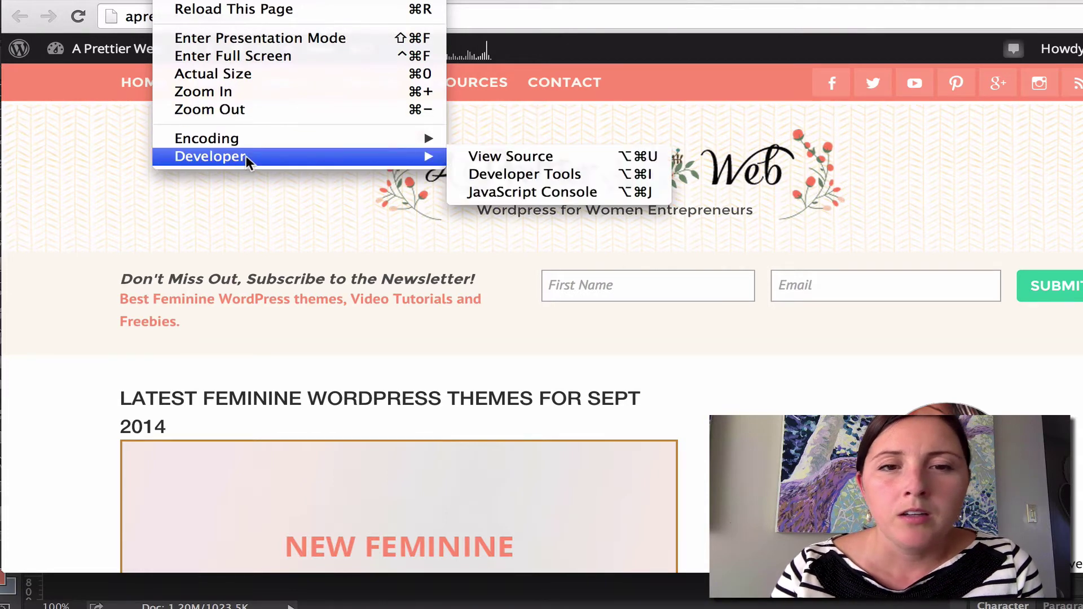
click(518, 159)
scroll(536, 222, down, 4)
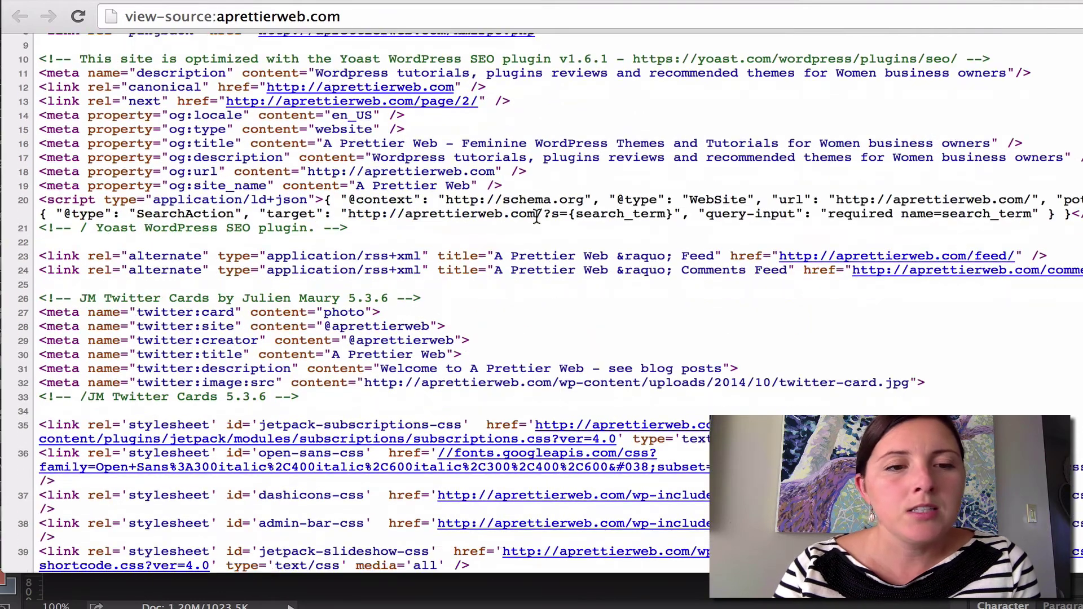
drag(32, 282, 367, 406)
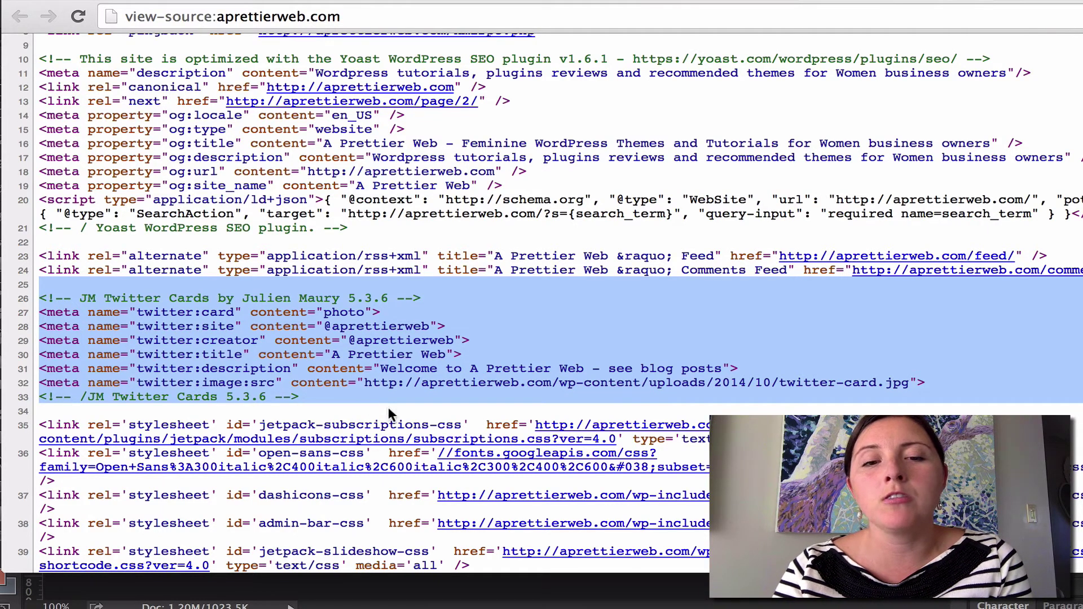
click(795, 317)
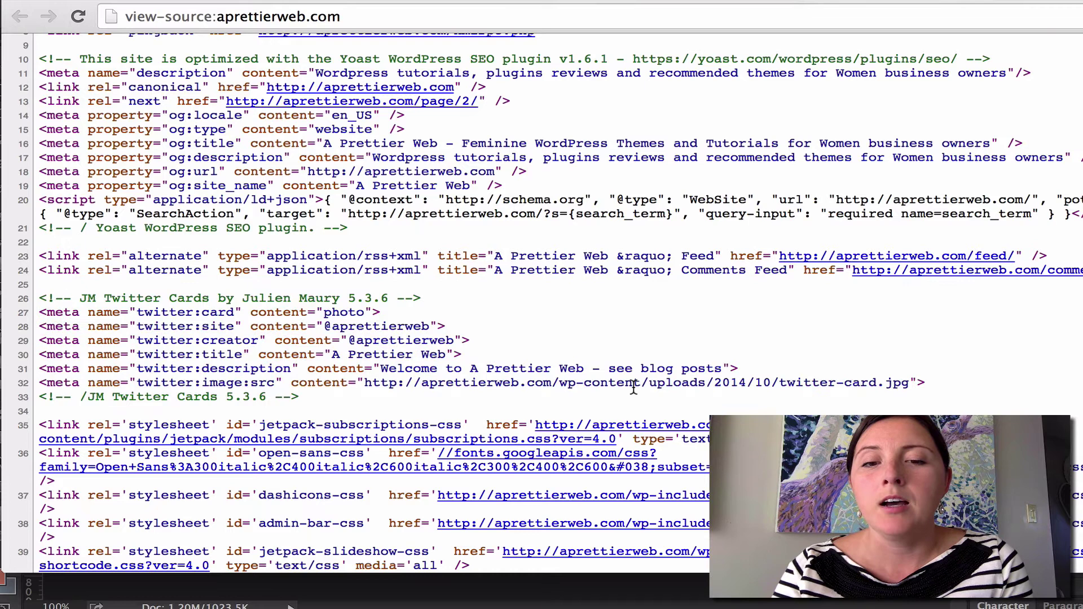
Load the twitter-card.jpg image URL from the twitter:image:src tag.
drag(365, 383, 909, 382)
key(super+c)
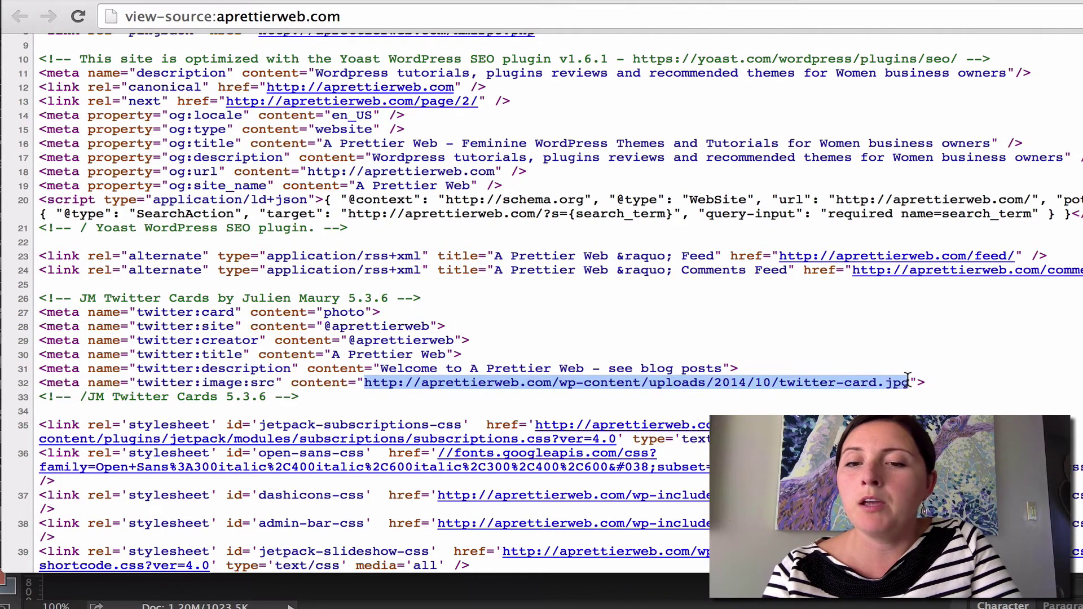
click(315, 5)
key(super+v)
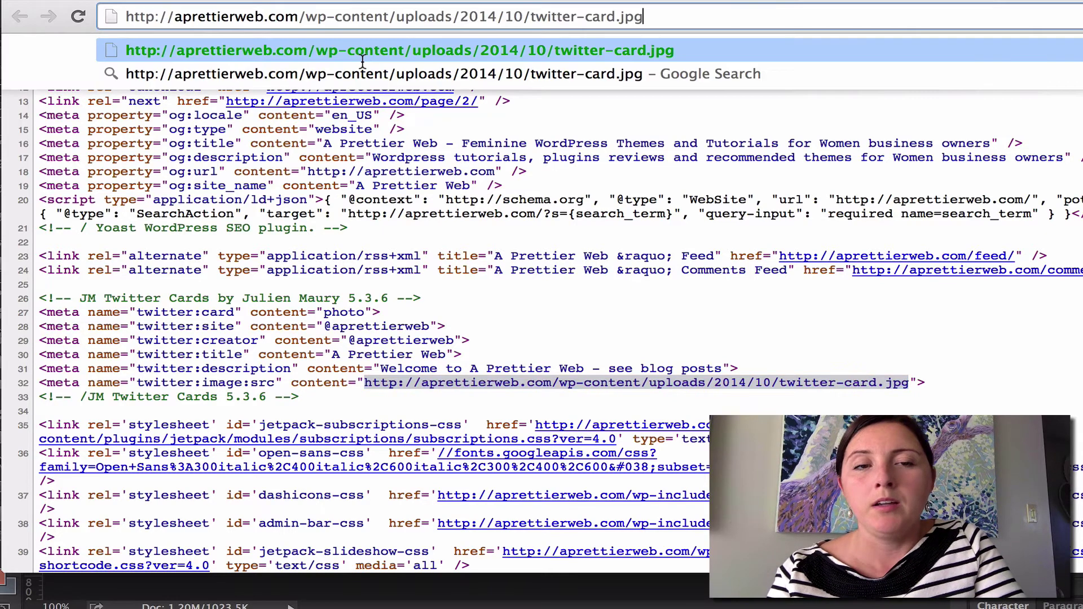
key(Return)
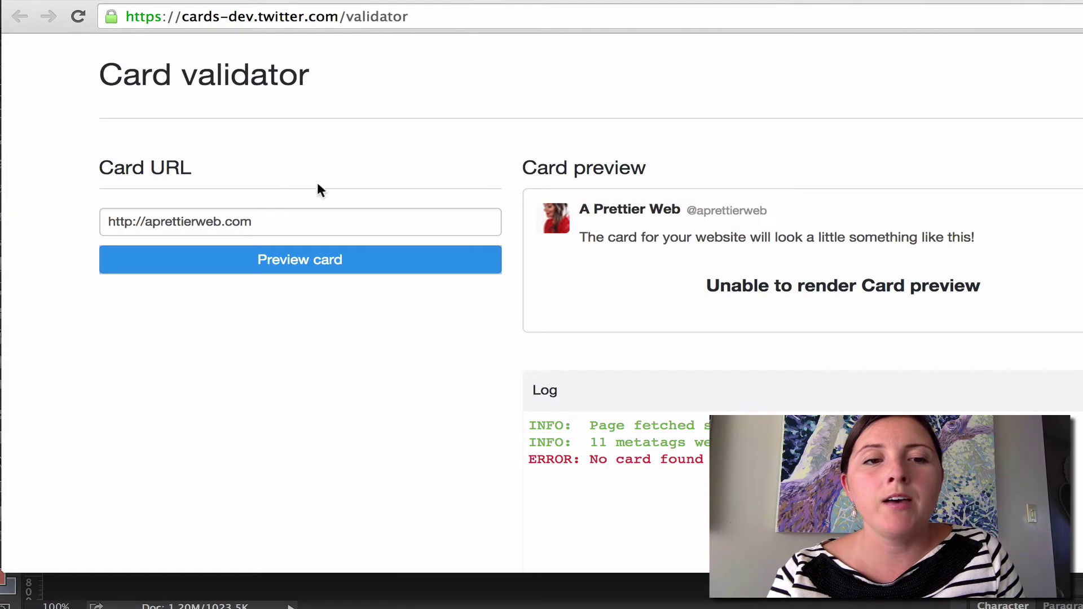
click(278, 221)
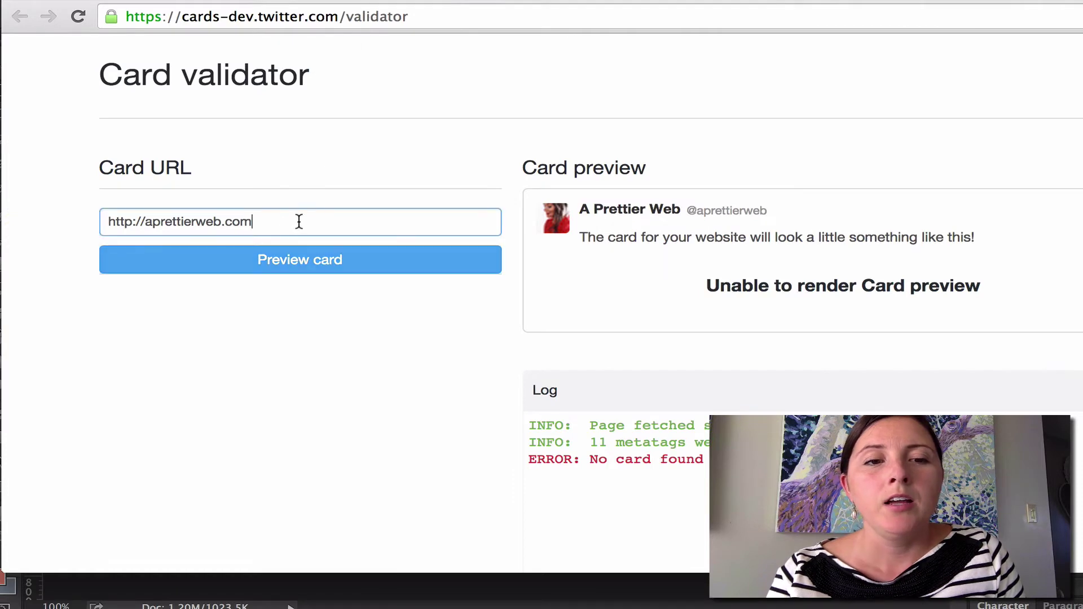
click(306, 266)
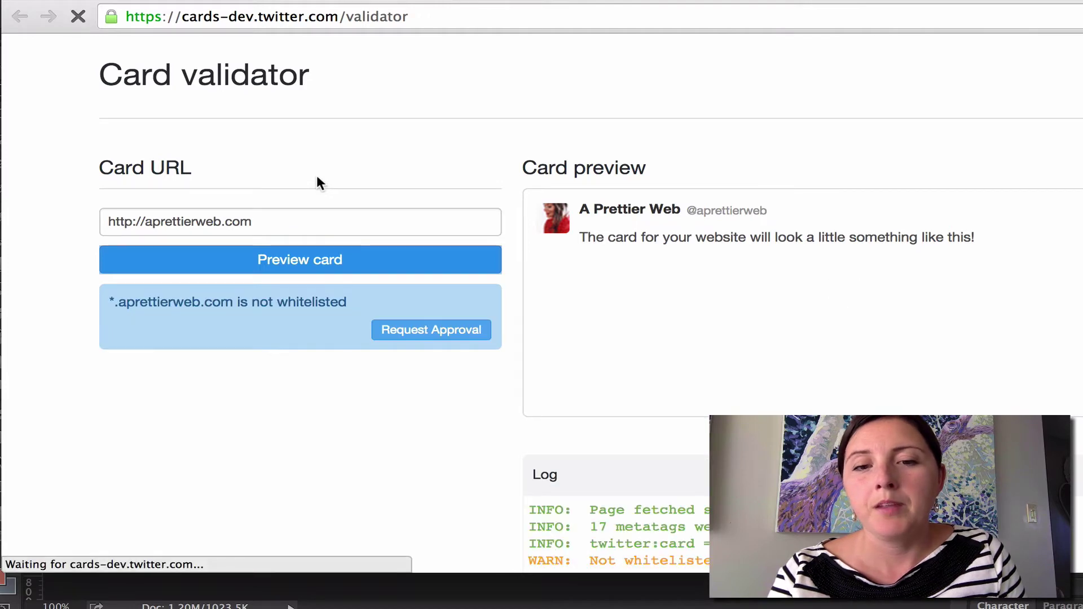
scroll(941, 369, down, 5)
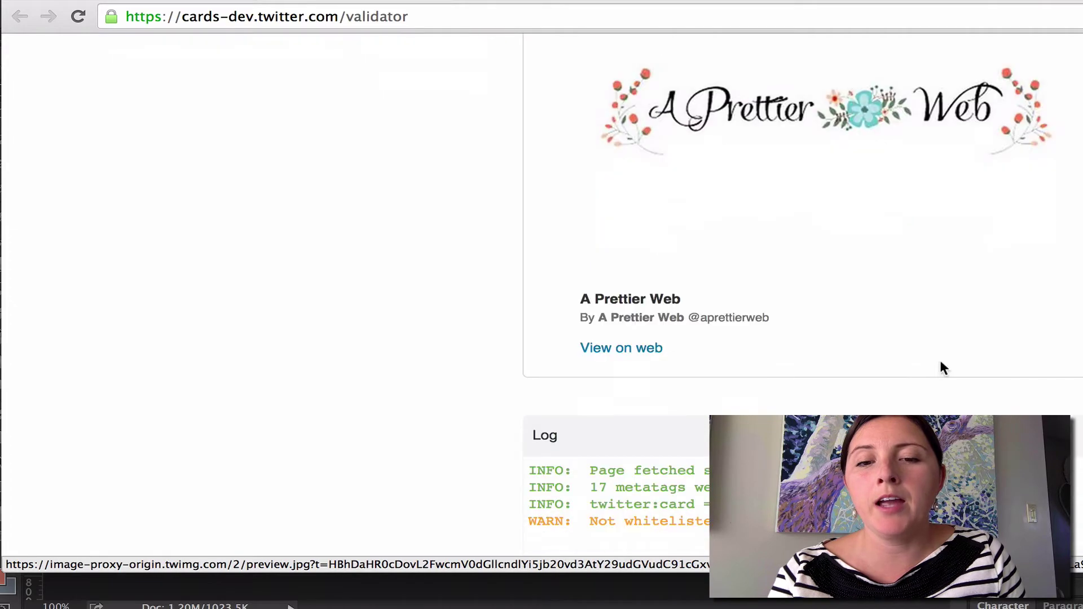
scroll(943, 369, up, 10)
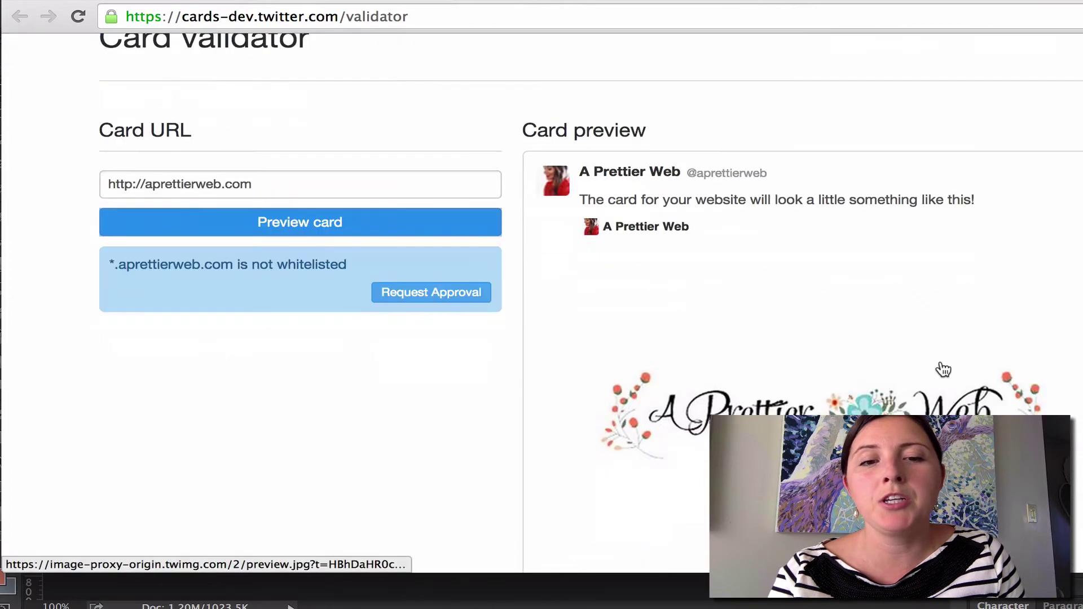
scroll(943, 369, down, 4)
scroll(943, 369, up, 6)
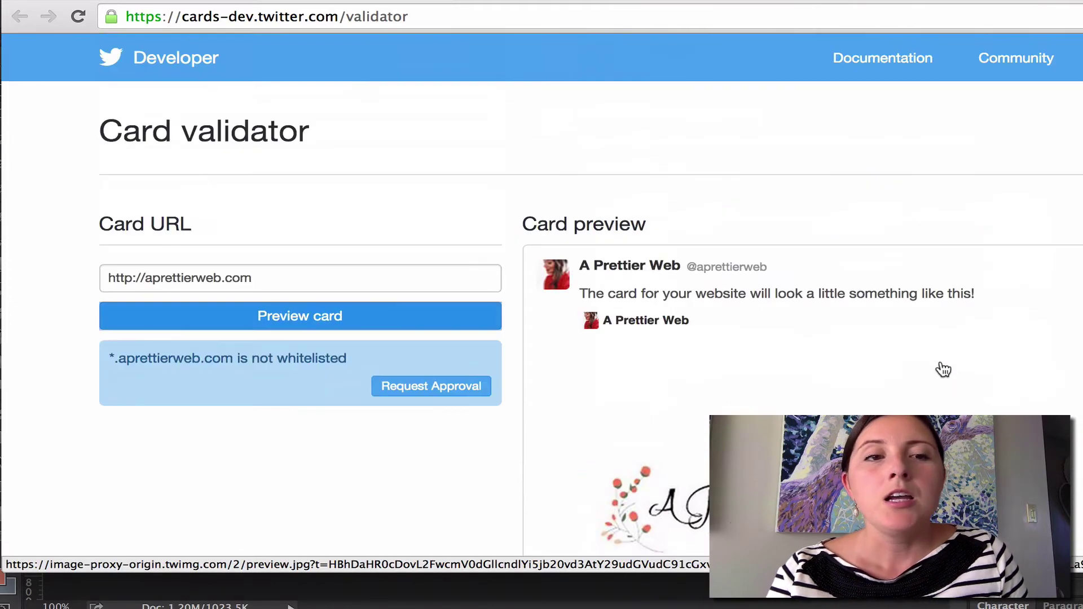
scroll(272, 404, down, 3)
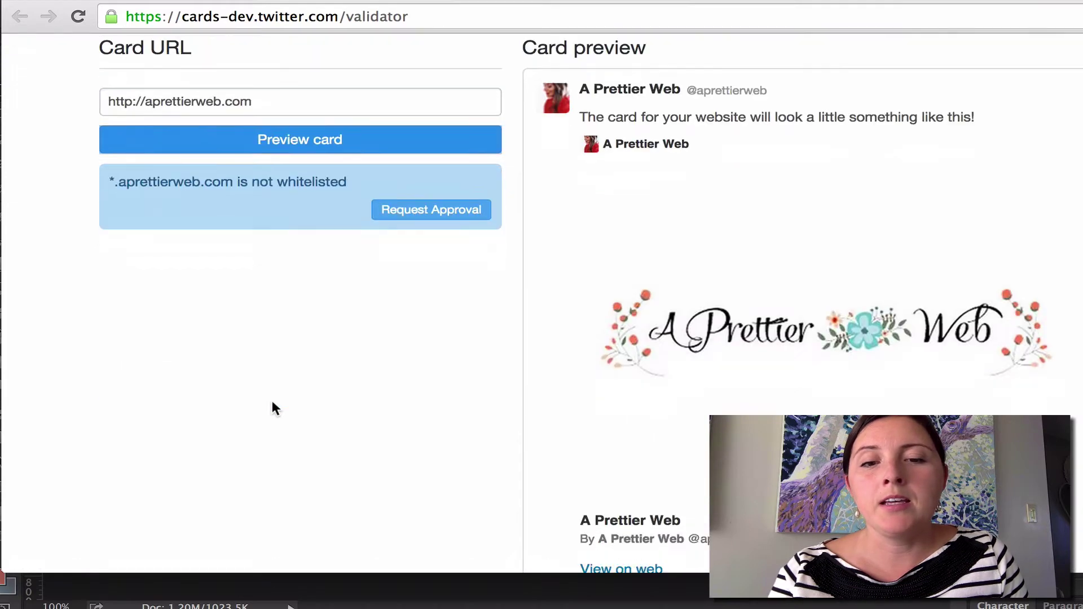
scroll(272, 405, down, 5)
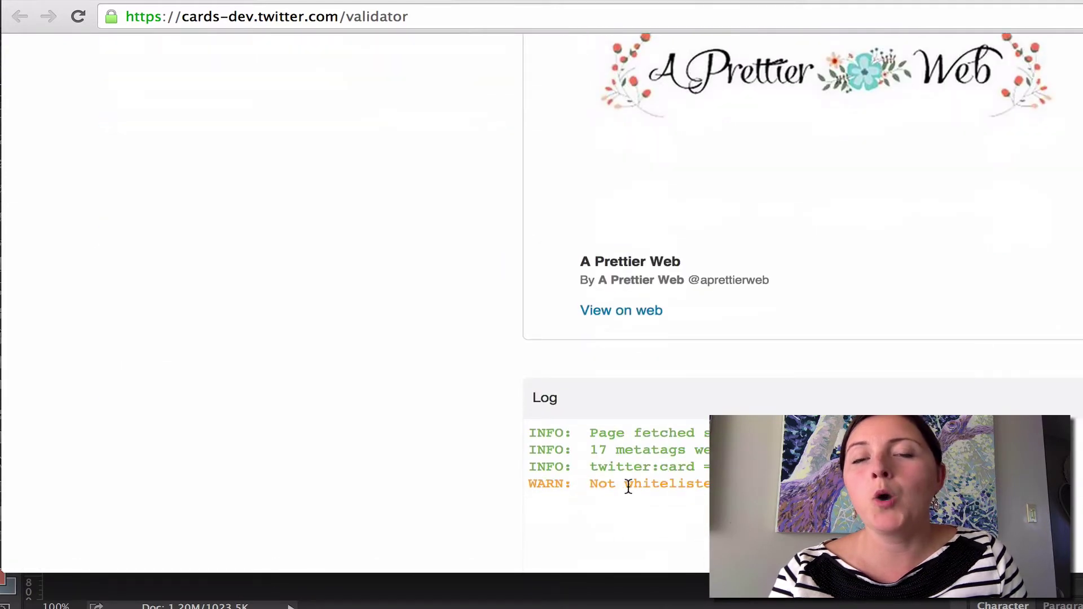
scroll(413, 377, up, 8)
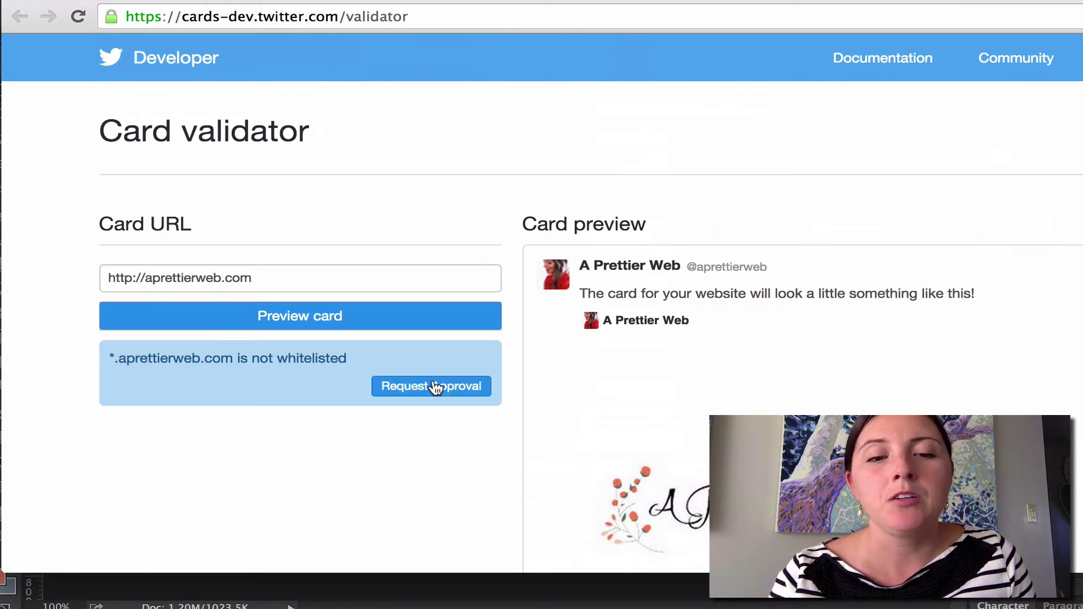
Start the whitelist request form for the aprettierweb.com domain.
click(415, 391)
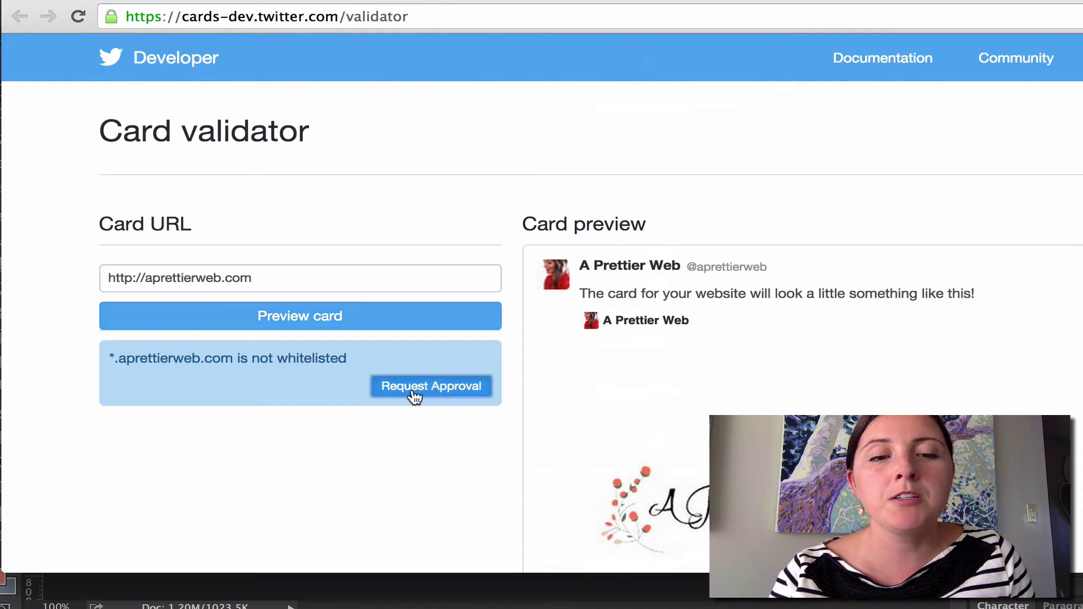
scroll(417, 470, down, 5)
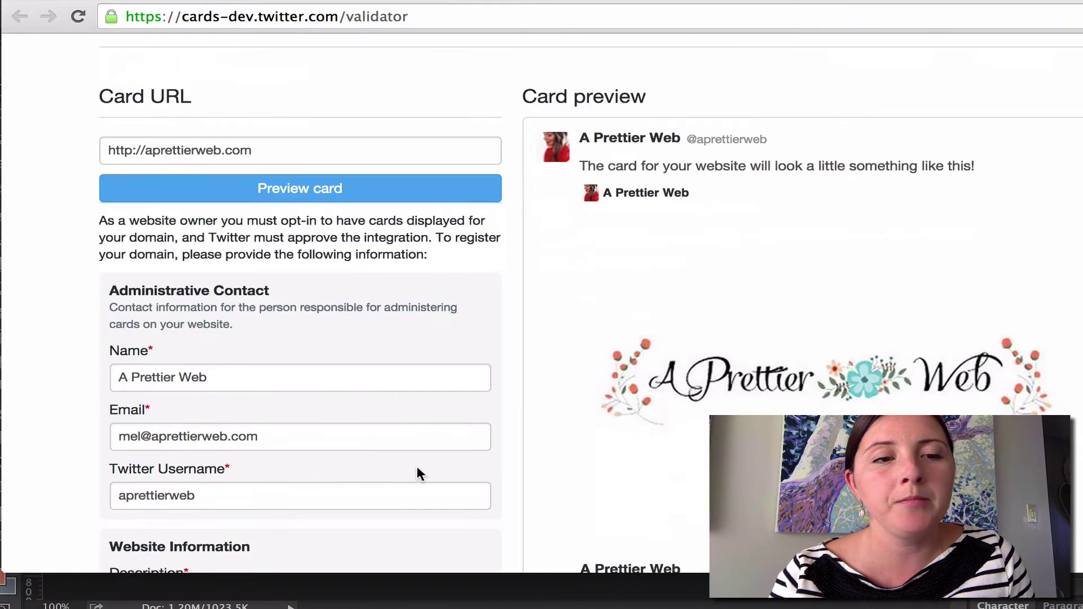
scroll(417, 468, down, 5)
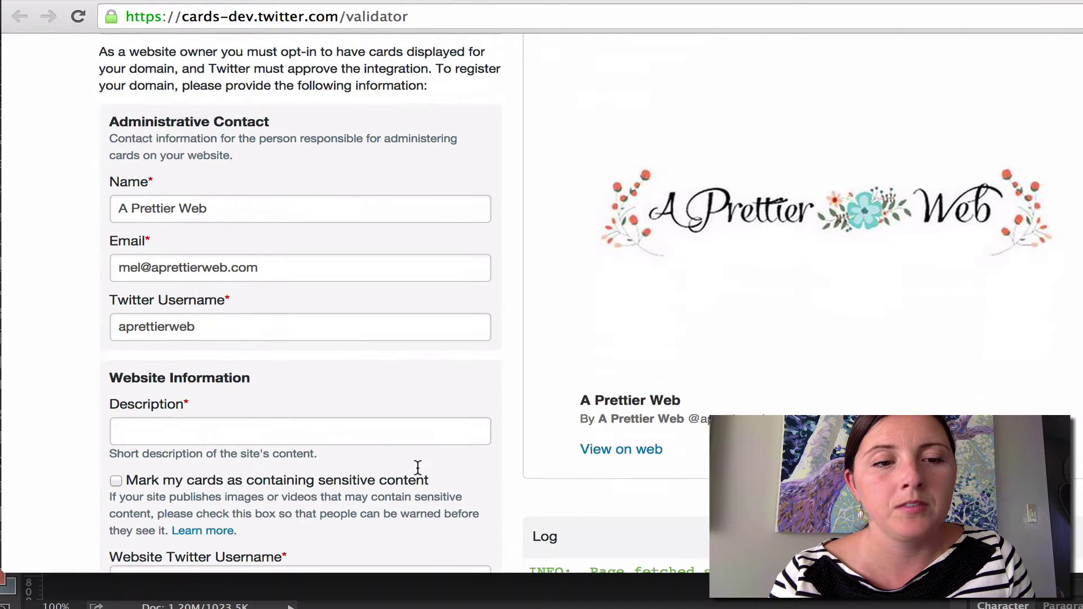
scroll(417, 468, down, 2)
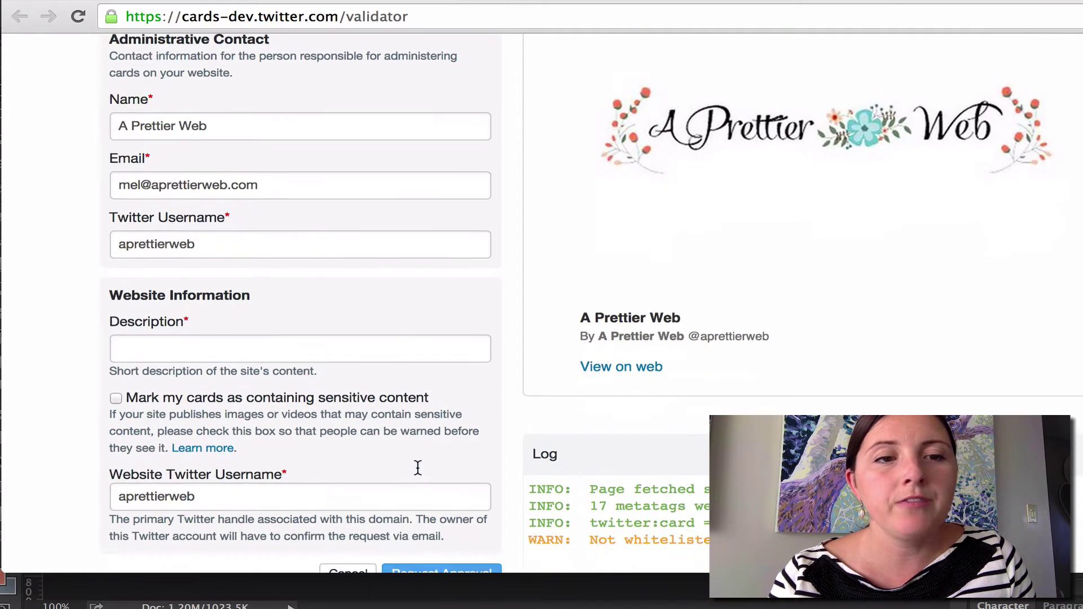
Complete the site description about women bloggers and entrepreneurs and submit the approval request.
click(187, 350)
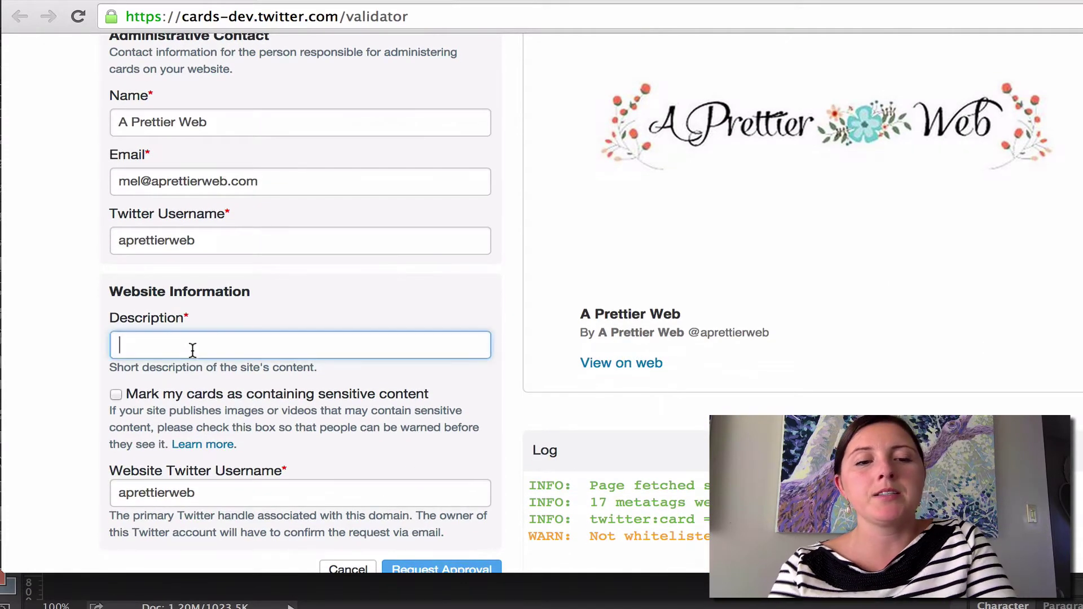
text(Wordpres)
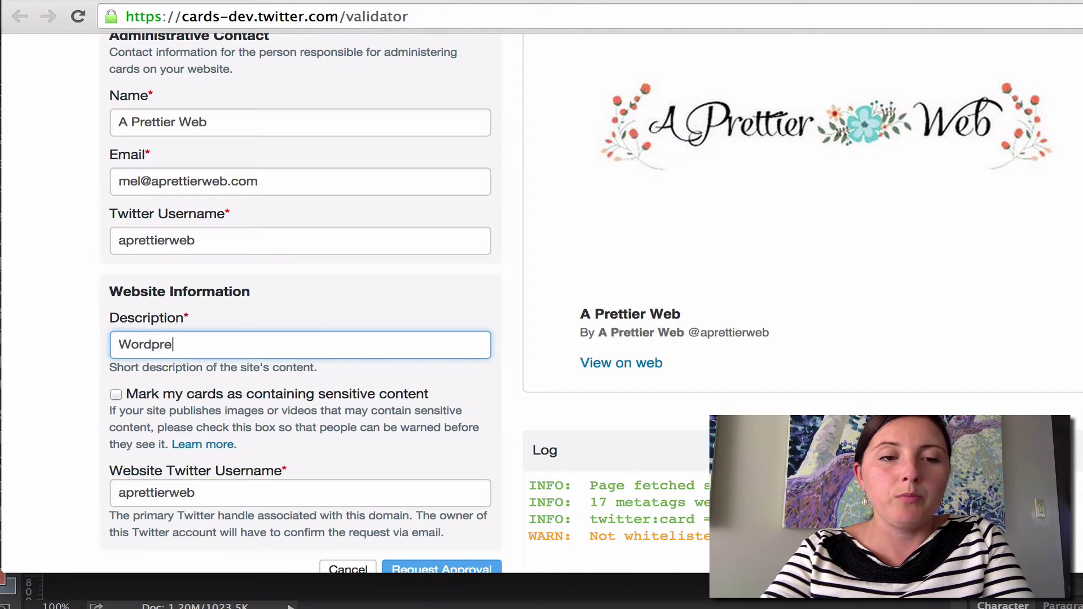
key(BackSpace)
key(BackSpace)
key(BackSpace)
key(BackSpace)
text(Press )
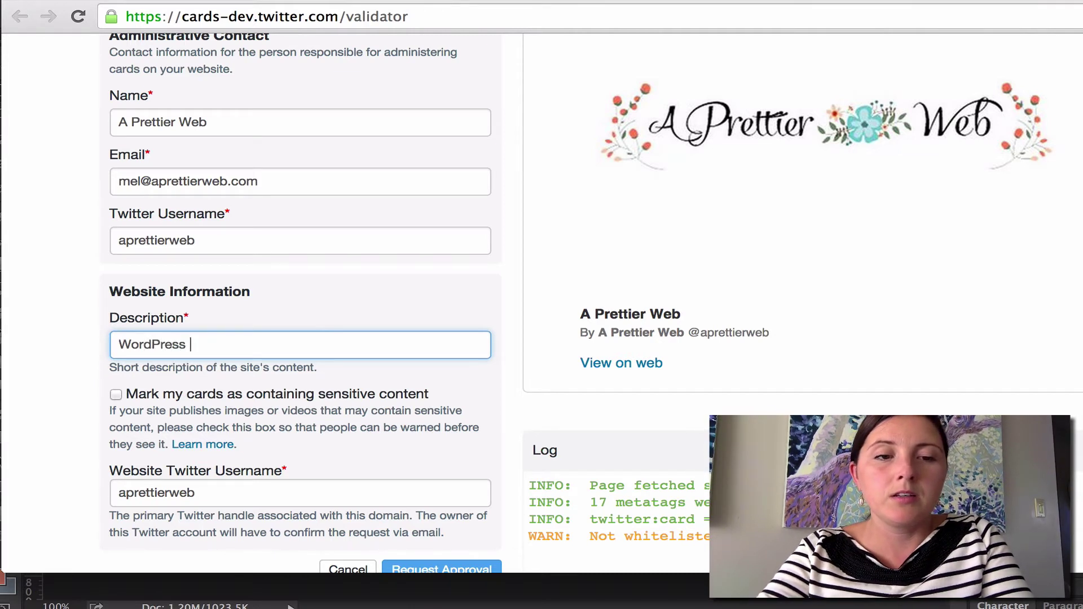
text(for women b)
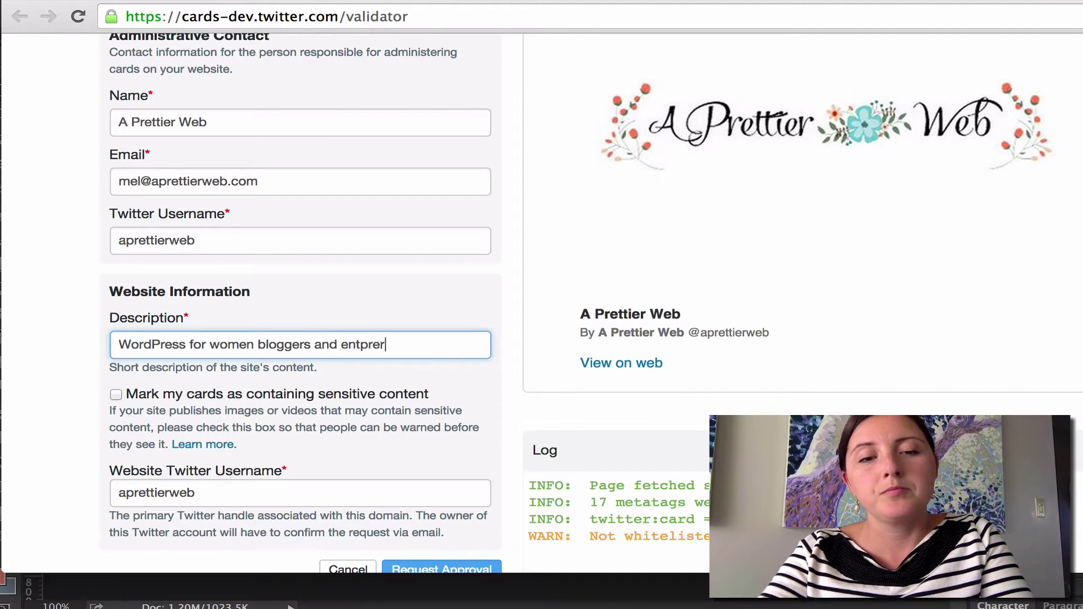
text(loggers and entprepreneurs)
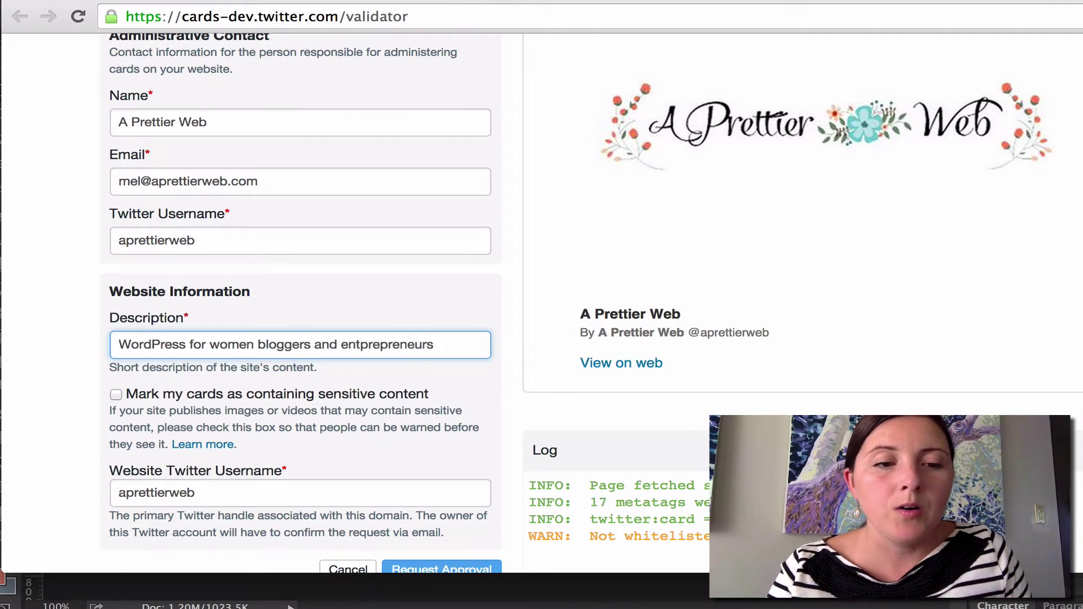
scroll(194, 353, down, 3)
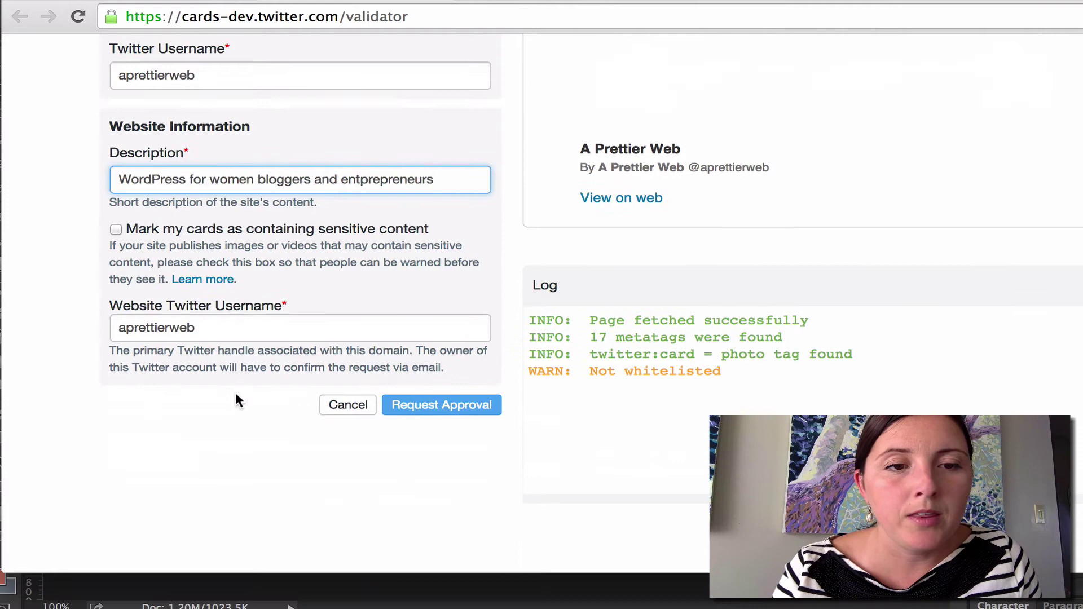
click(455, 410)
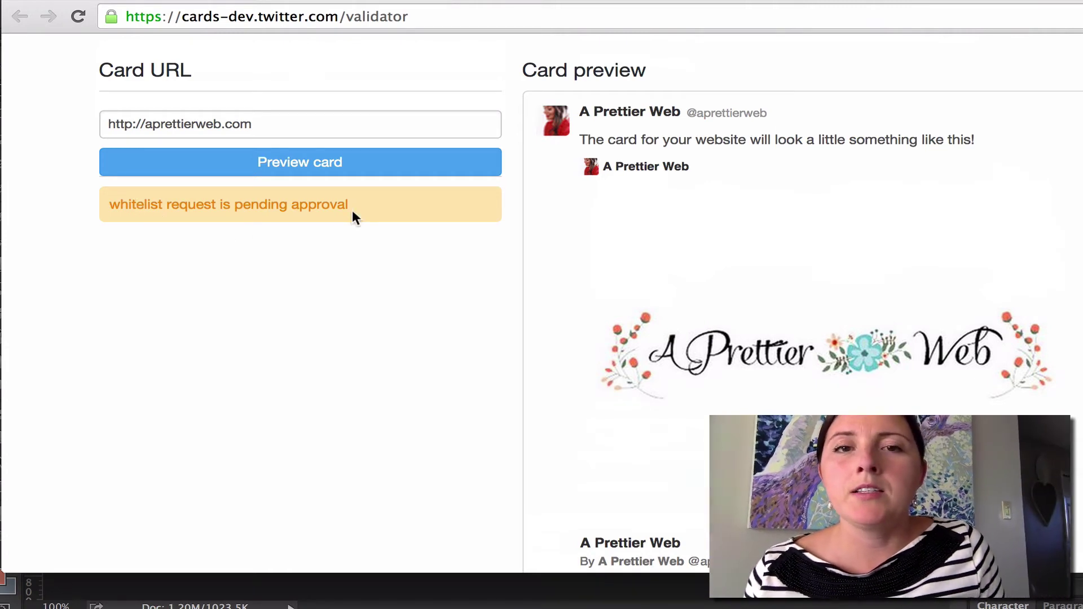
scroll(441, 270, down, 3)
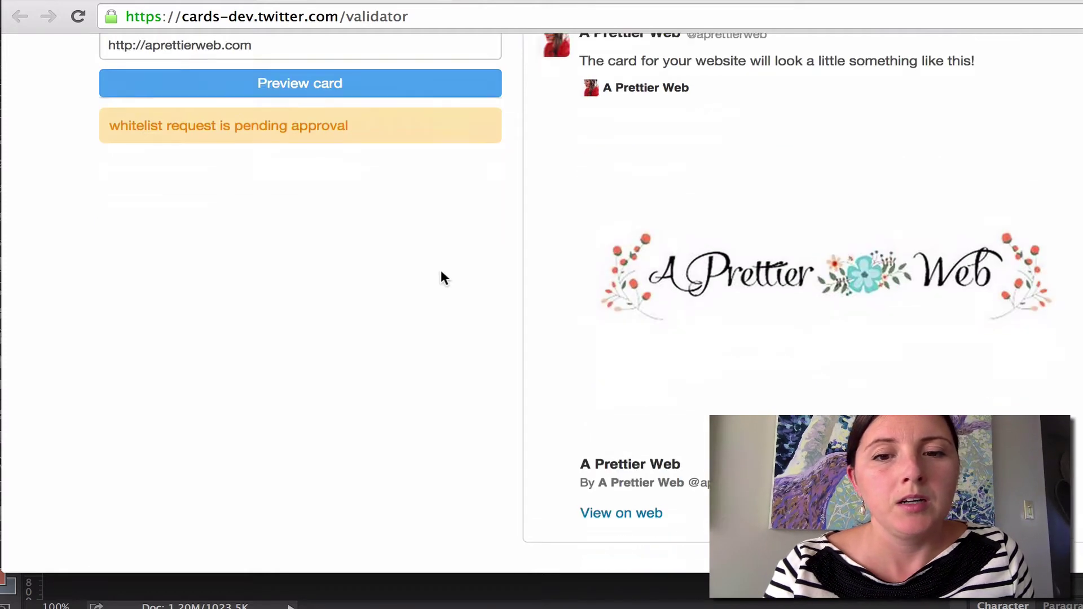
scroll(441, 271, up, 2)
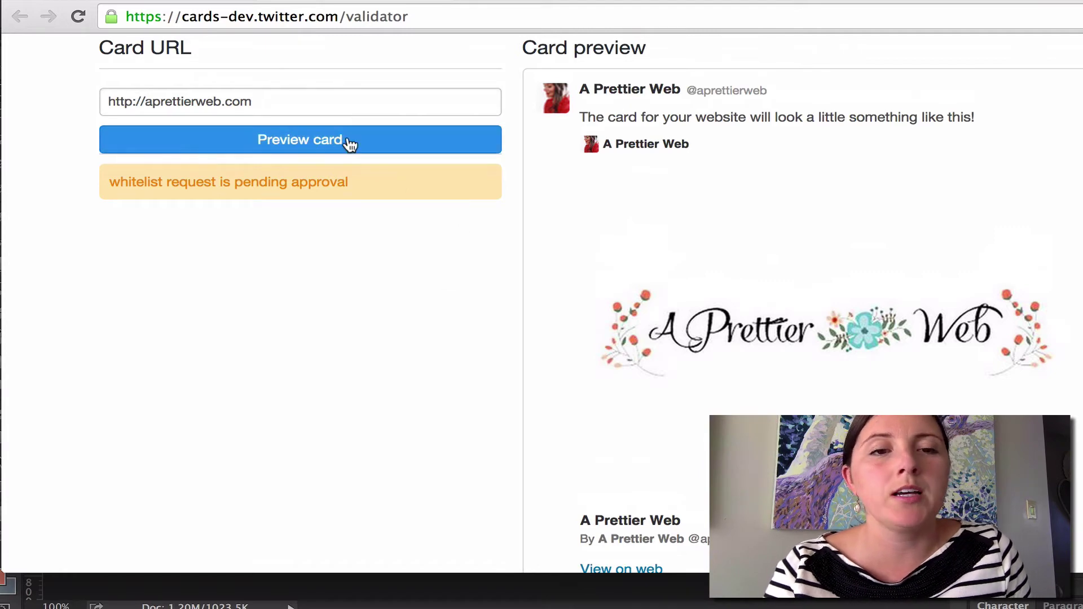
Return to the WordPress tab and review the saved Image Fallback logo URL.
click(496, 2)
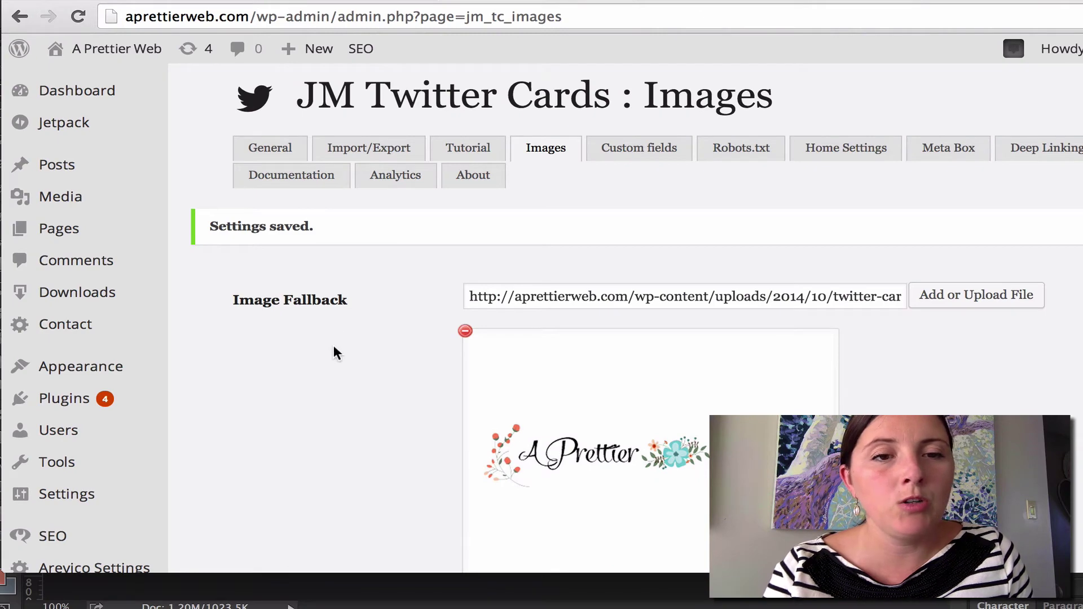
scroll(334, 347, down, 5)
scroll(333, 347, up, 4)
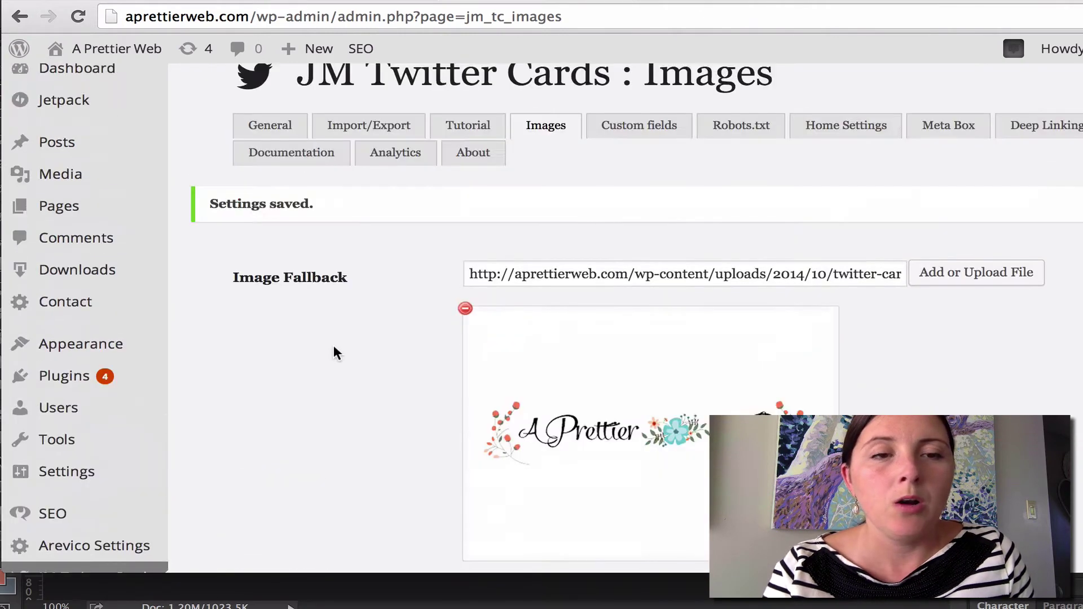
scroll(334, 346, up, 1)
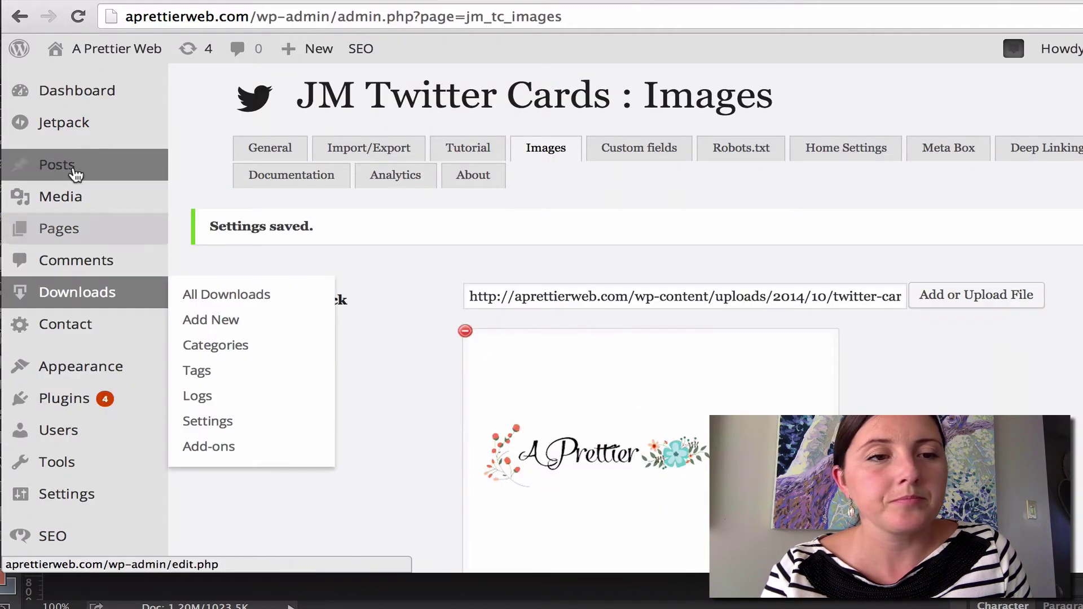
Open the published 'Latest Feminine WordPress Themes for Sept 2014' post for editing.
click(75, 175)
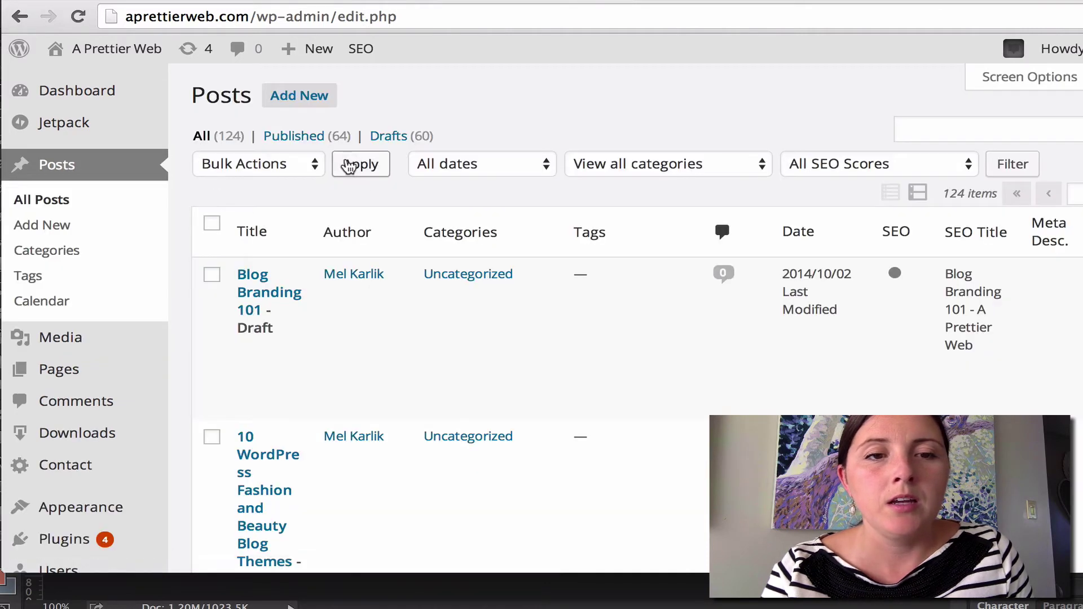
click(294, 137)
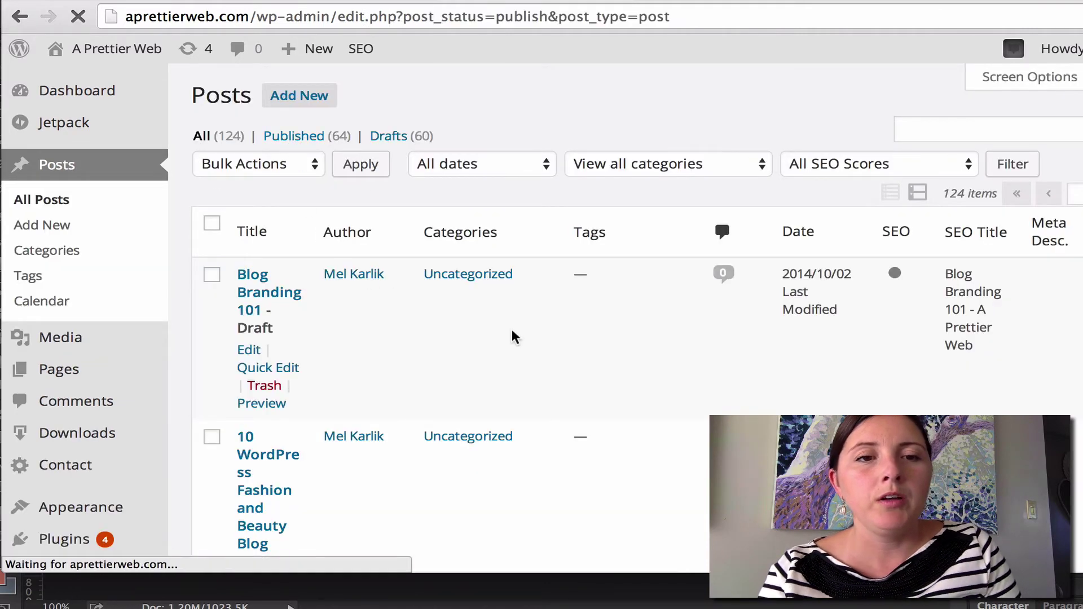
scroll(513, 337, down, 1)
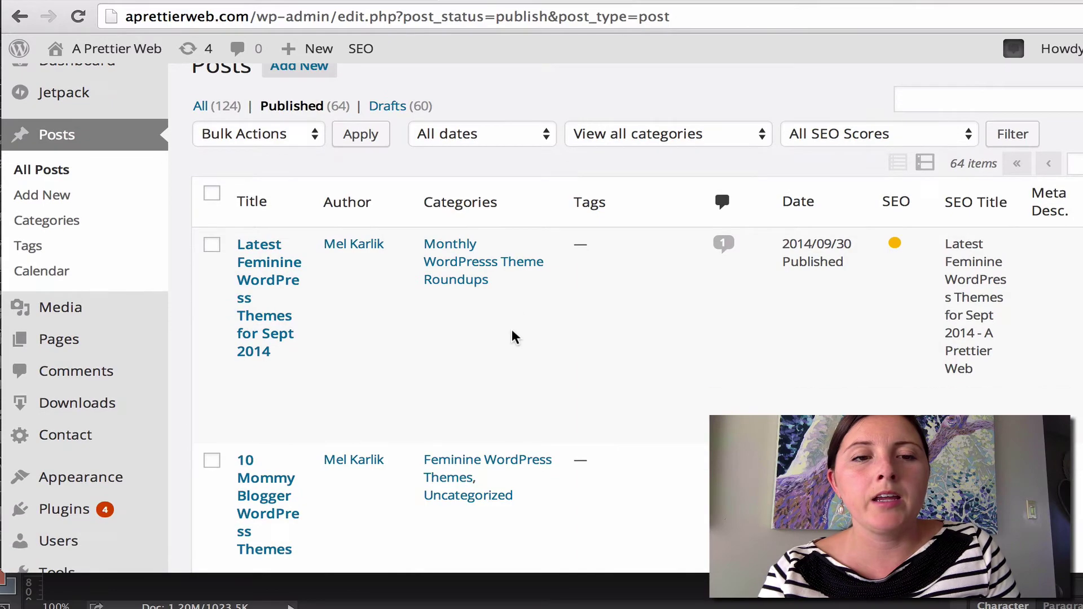
click(282, 282)
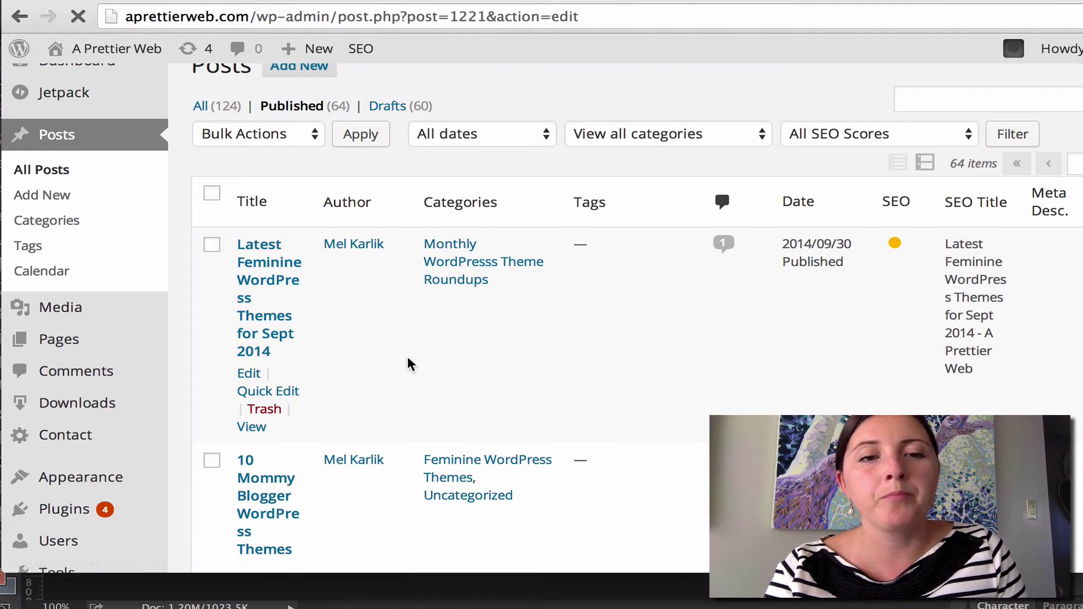
scroll(407, 356, down, 15)
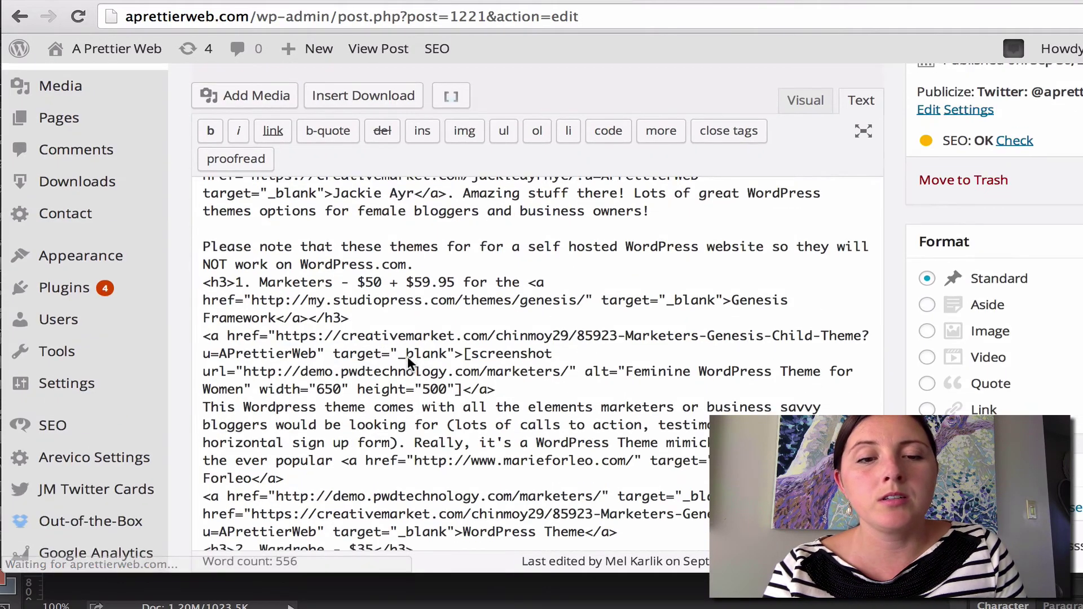
scroll(408, 357, down, 15)
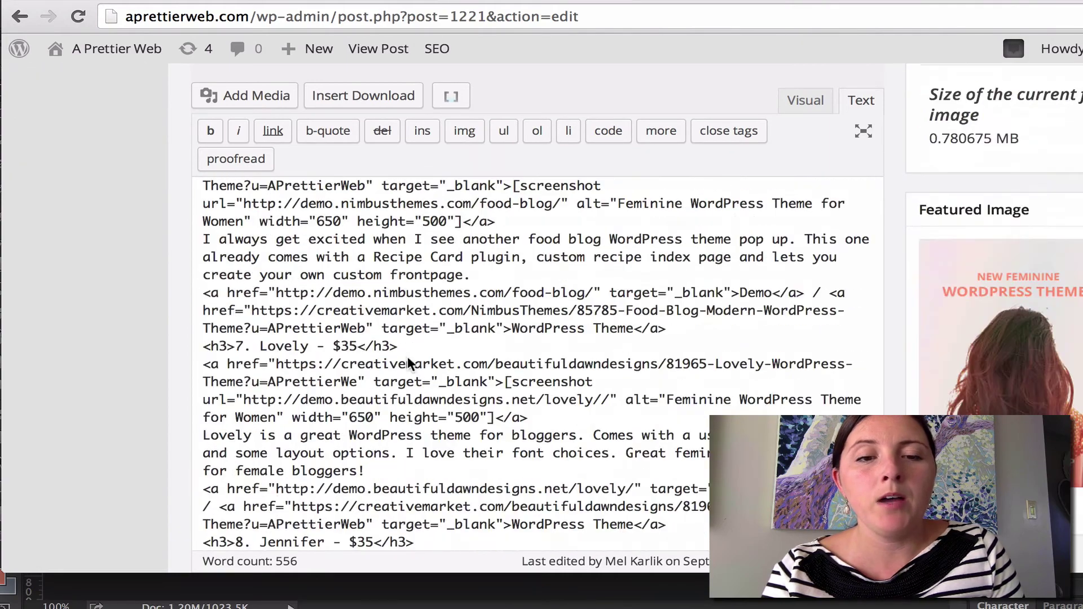
scroll(165, 346, down, 15)
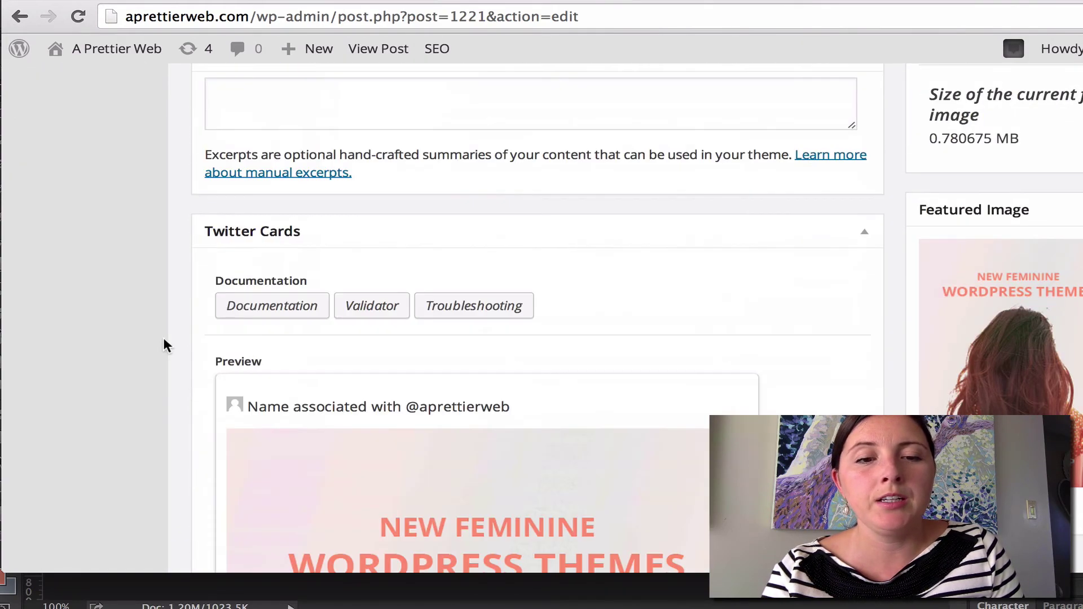
scroll(163, 339, down, 5)
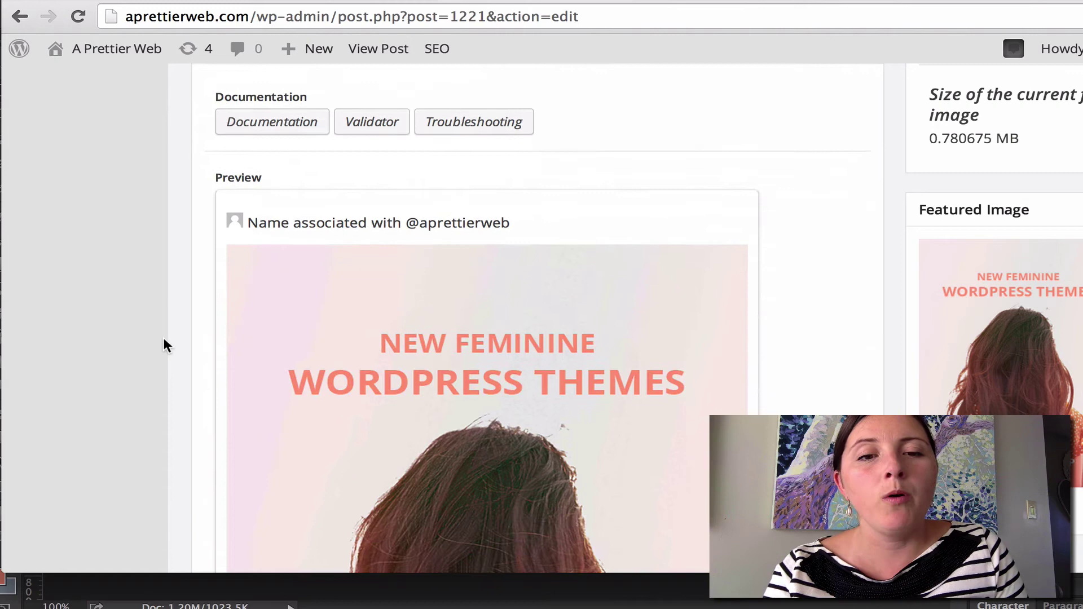
scroll(166, 340, down, 10)
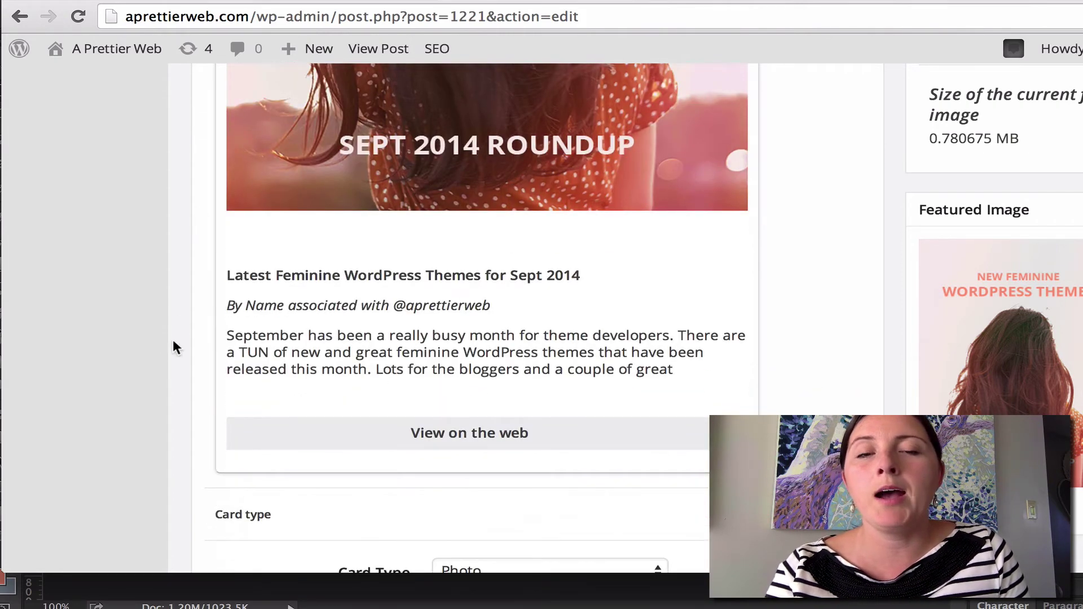
scroll(173, 342, down, 5)
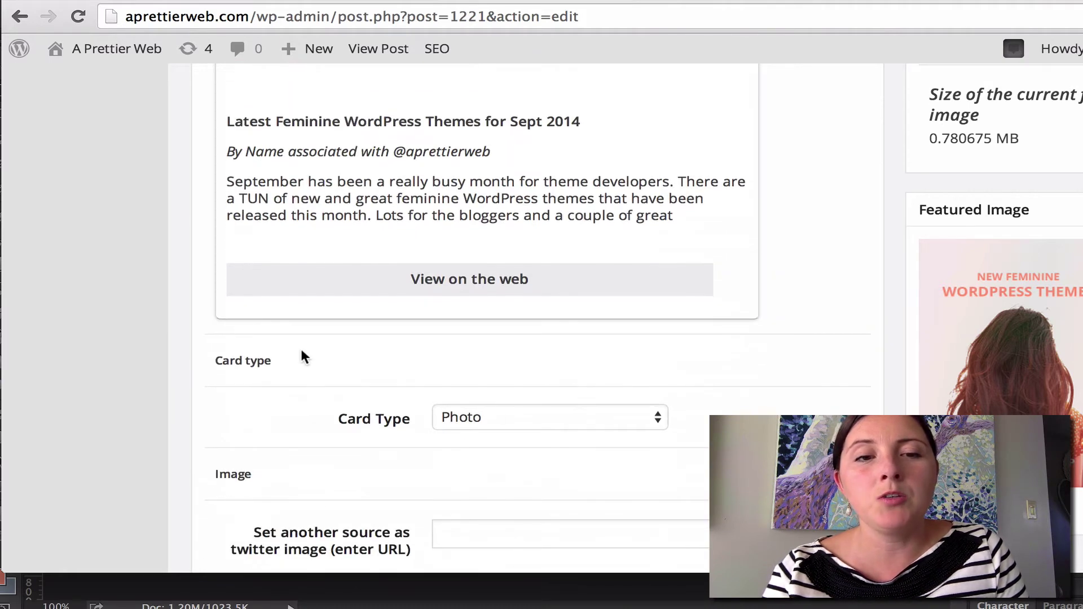
scroll(303, 352, down, 3)
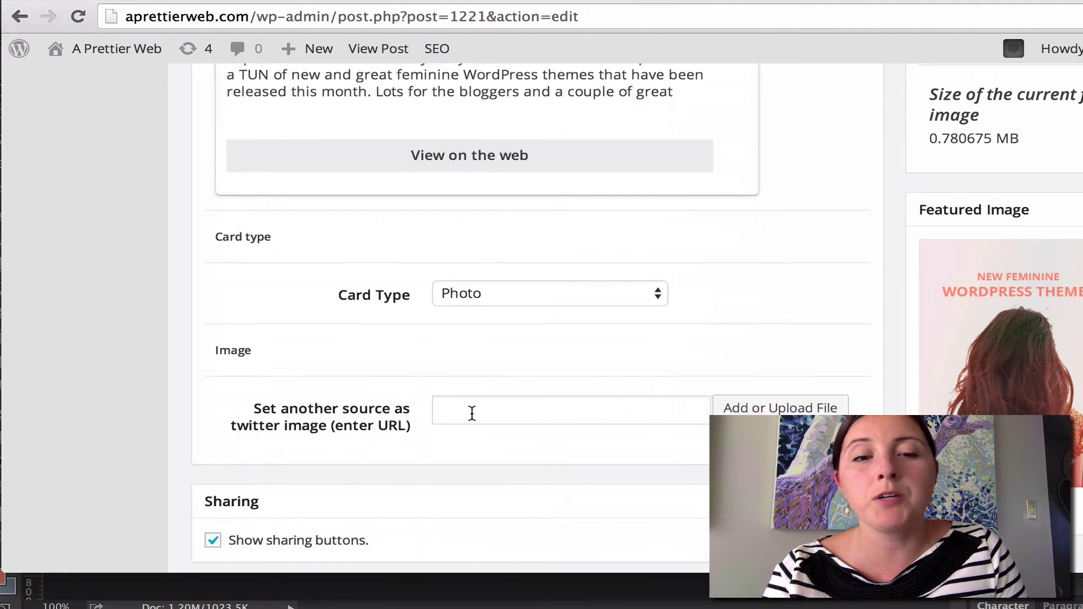
Try the Player card type, then set the post's Twitter card type back to Photo.
click(525, 294)
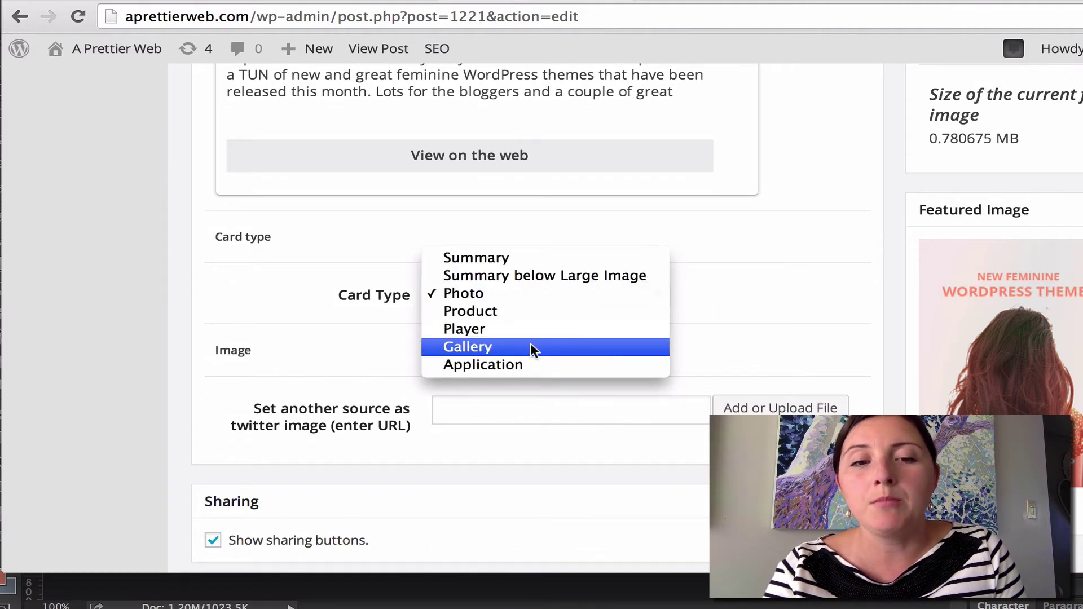
click(491, 329)
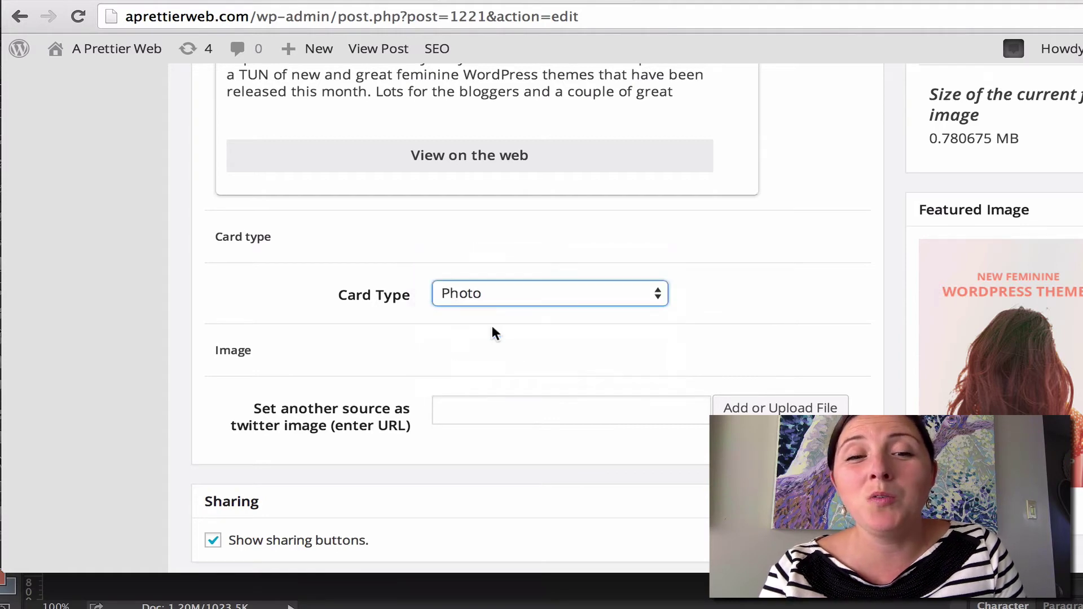
scroll(417, 361, up, 8)
scroll(417, 363, down, 6)
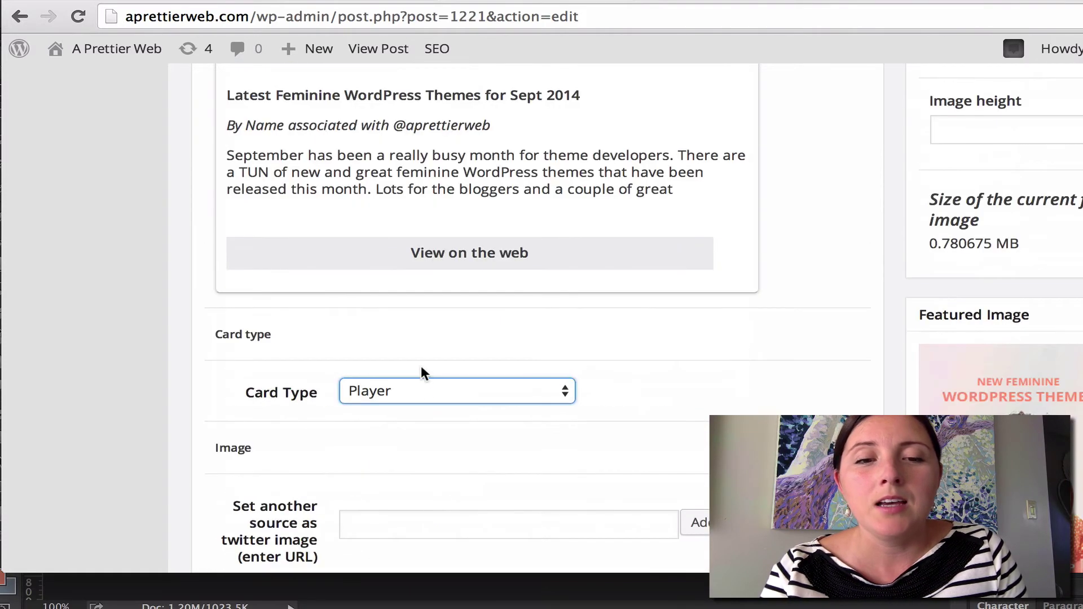
click(422, 389)
click(427, 359)
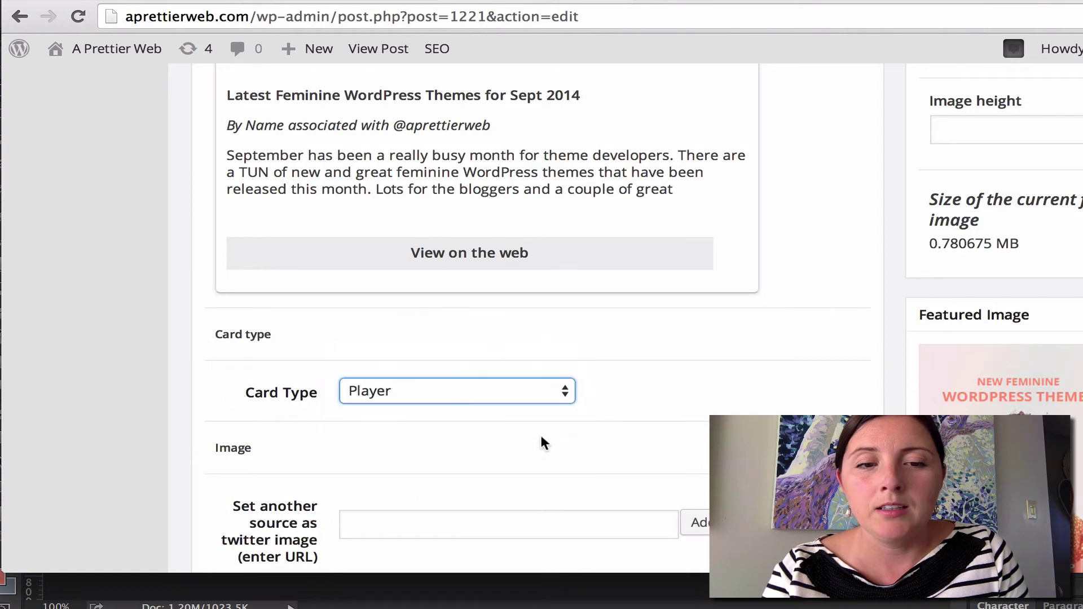
scroll(485, 316, down, 3)
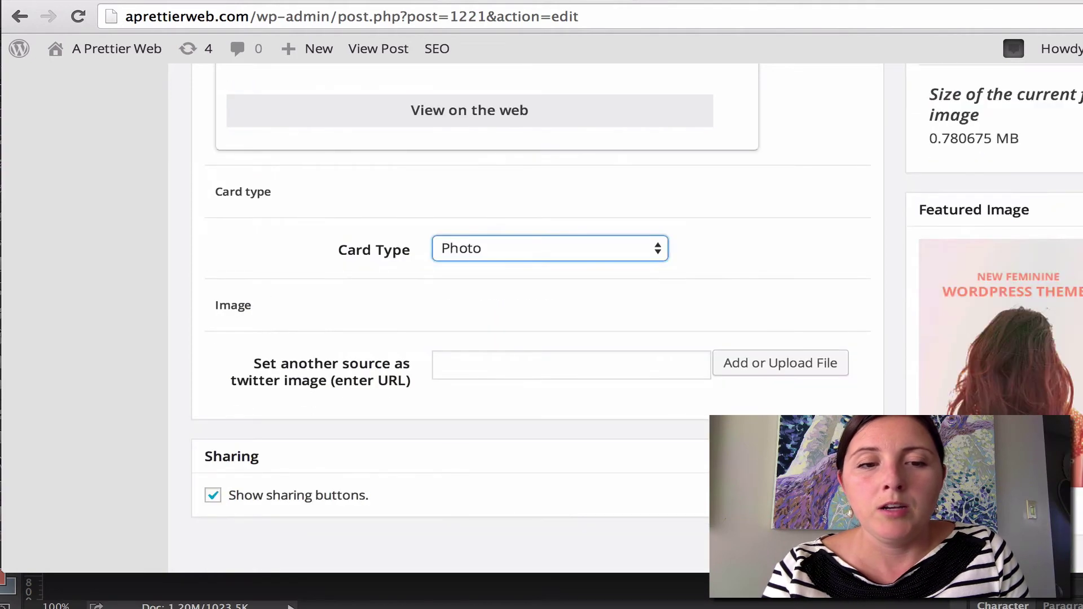
scroll(485, 316, up, 12)
scroll(485, 316, down, 6)
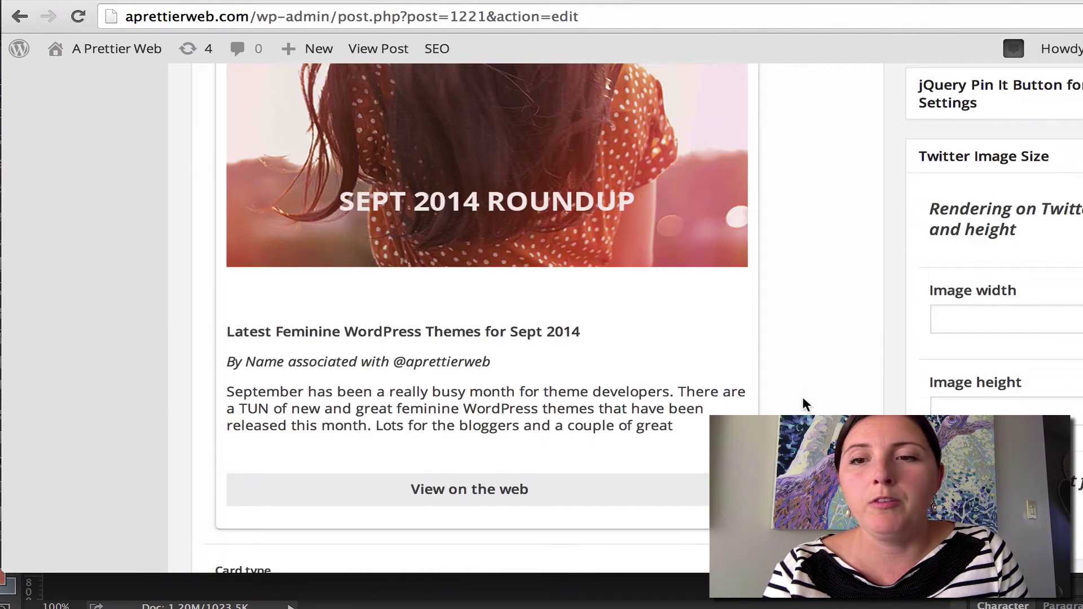
scroll(805, 404, up, 8)
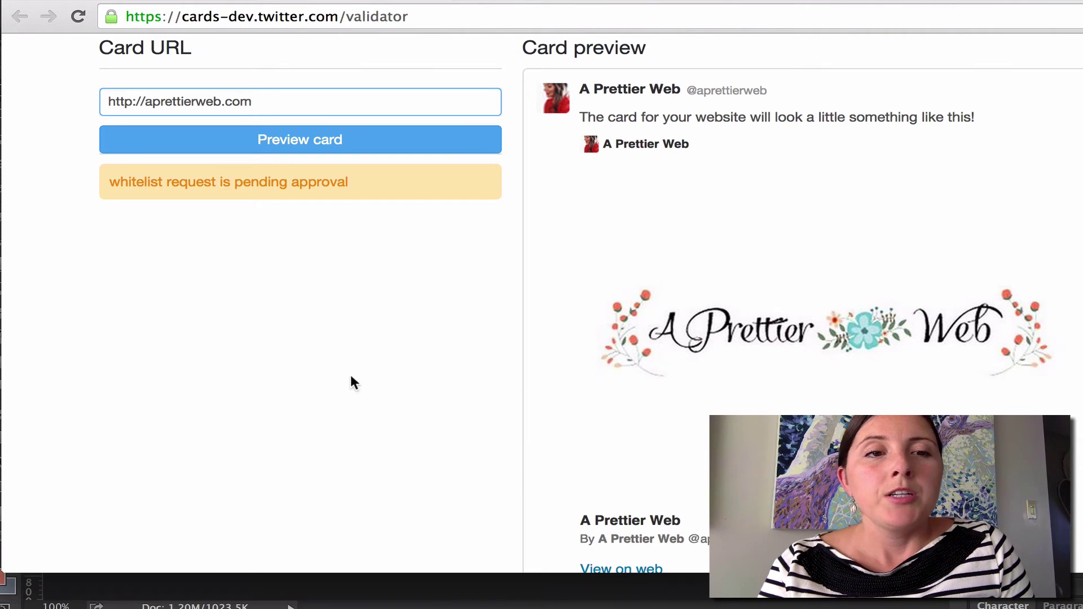
Rerun the aprettierweb.com preview and check the *.aprettierweb.com whitelist-approved notice.
scroll(292, 201, up, 3)
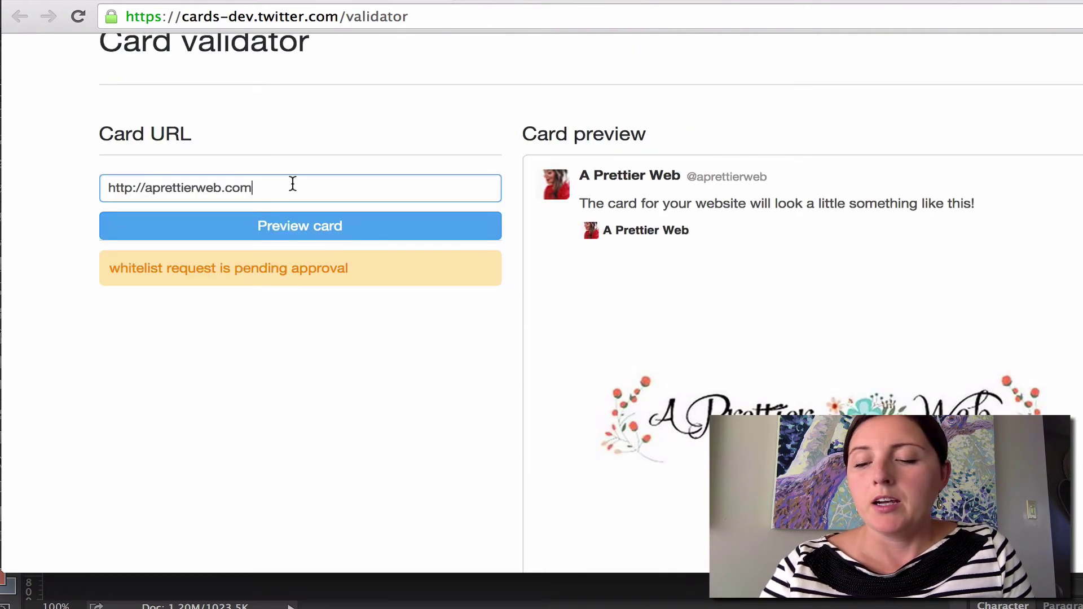
key(Return)
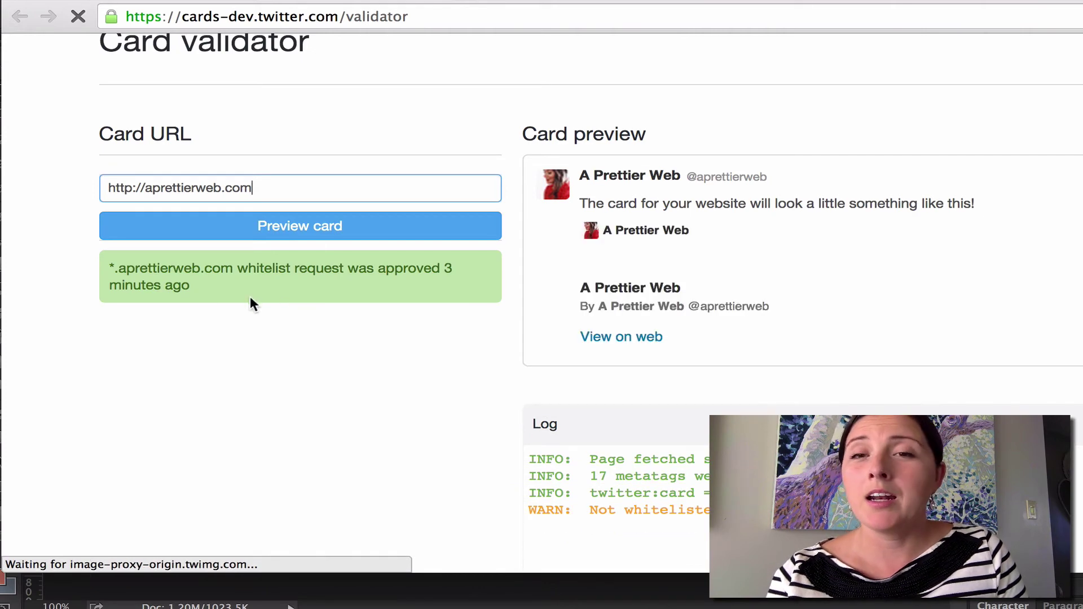
scroll(258, 421, down, 5)
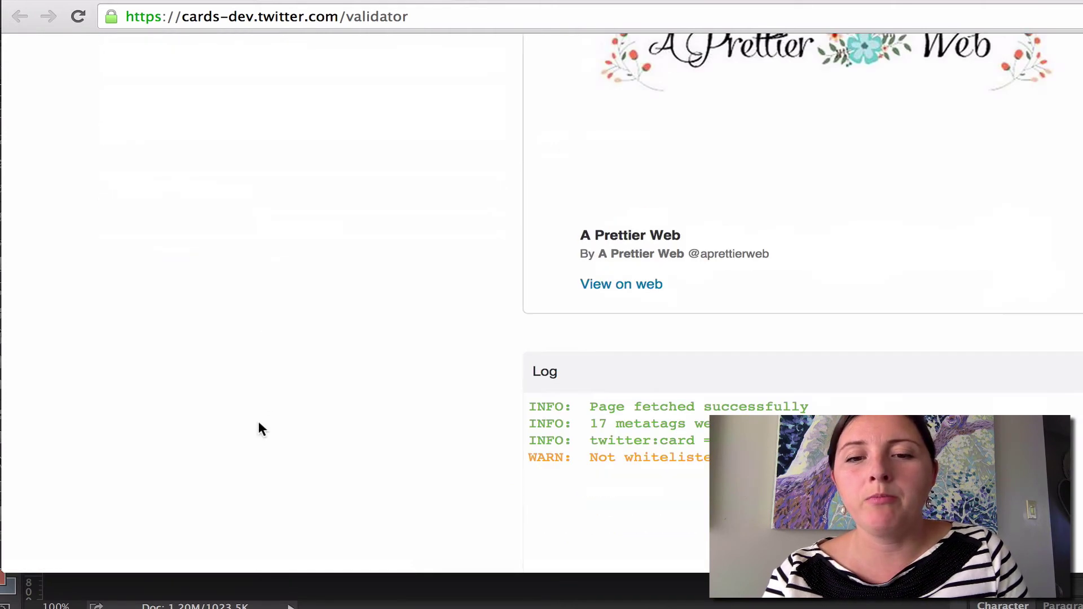
scroll(258, 422, up, 6)
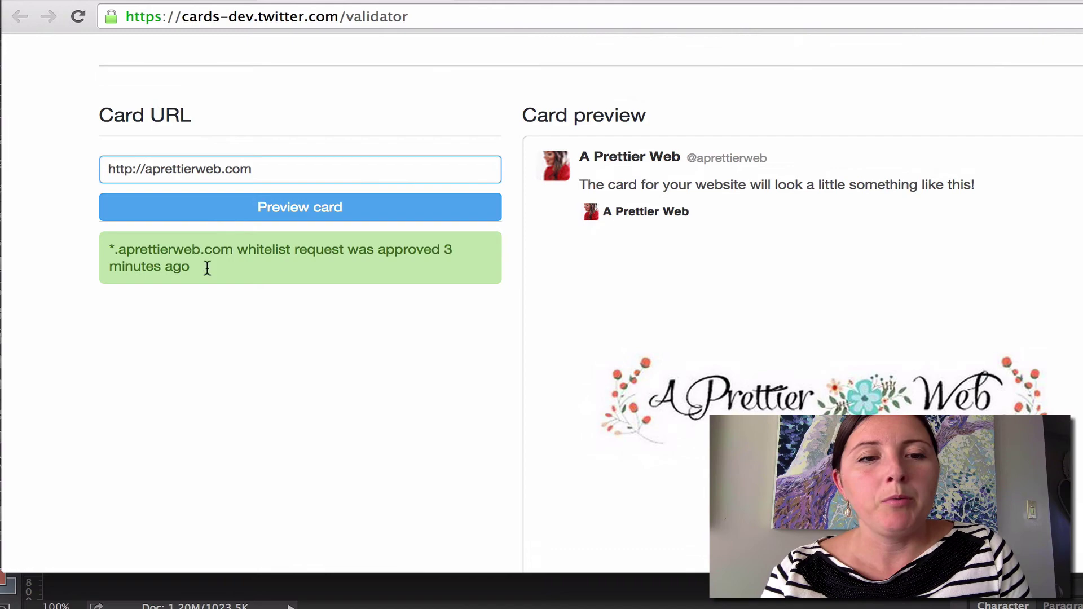
drag(207, 268, 132, 247)
click(257, 381)
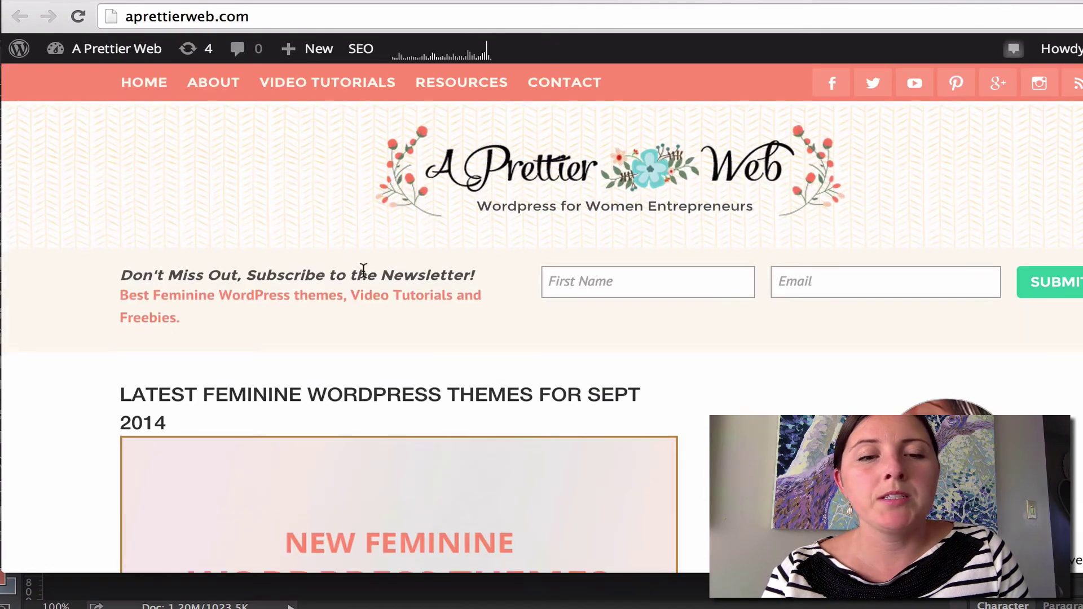
Copy the live 'Latest Feminine WordPress Themes' post's URL and start a new tweet on Twitter.
scroll(364, 270, down, 15)
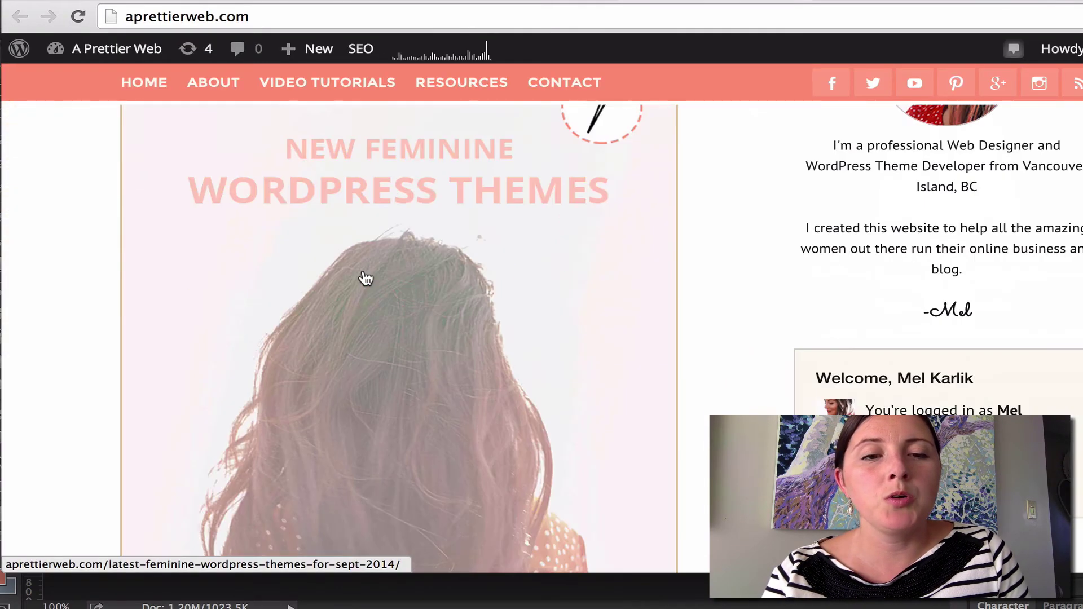
scroll(364, 276, up, 12)
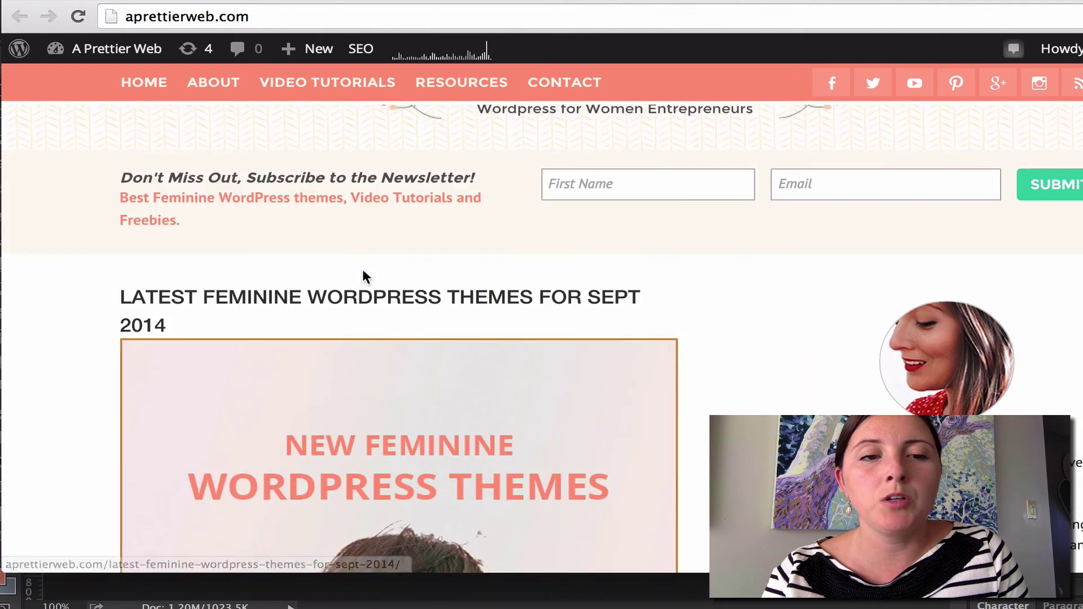
click(373, 301)
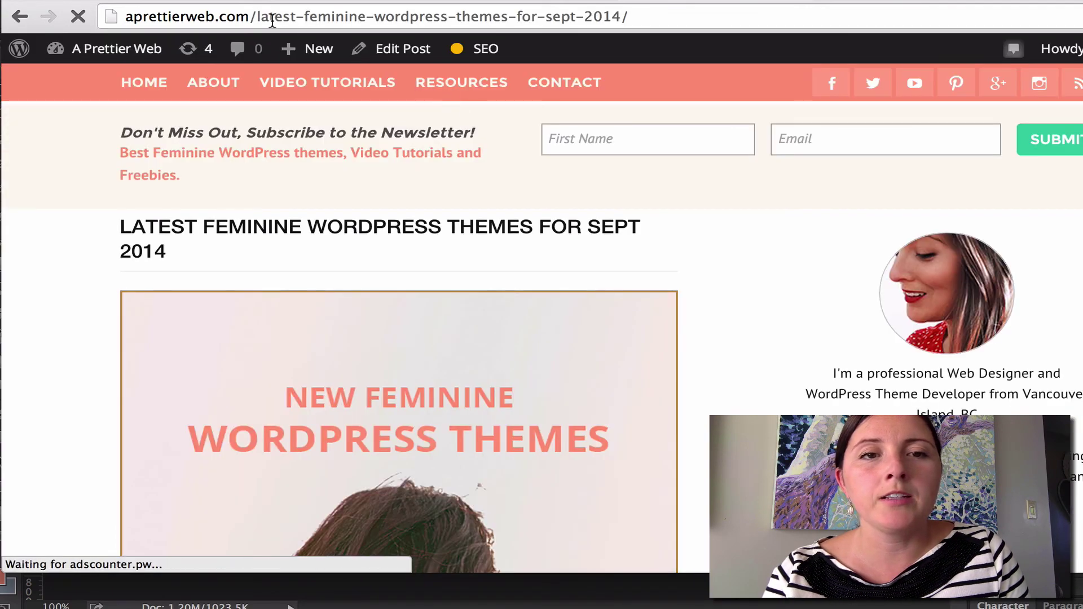
click(272, 18)
key(super+c)
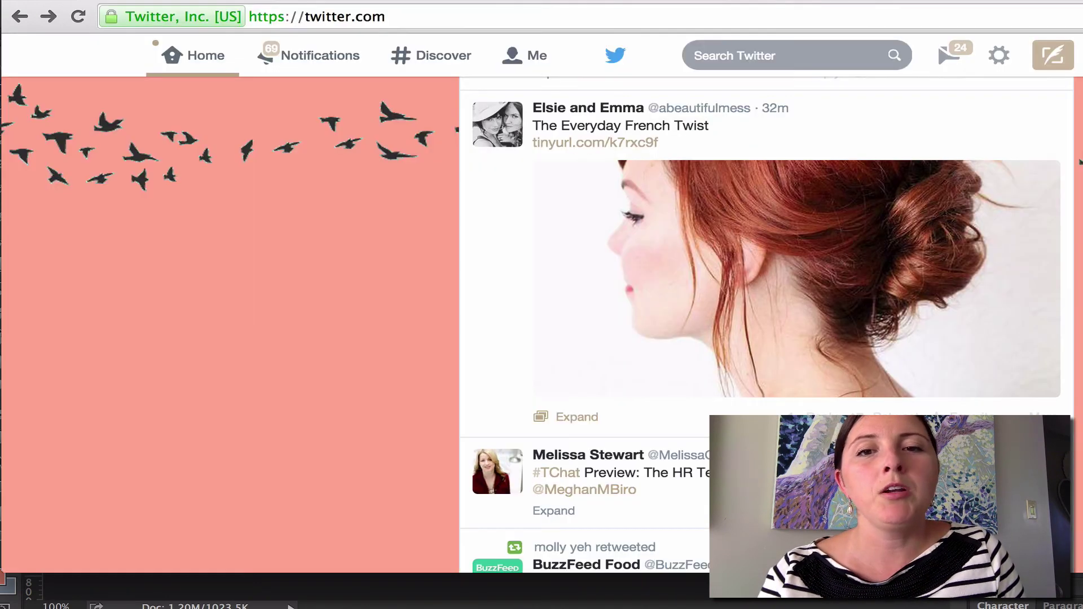
click(1063, 54)
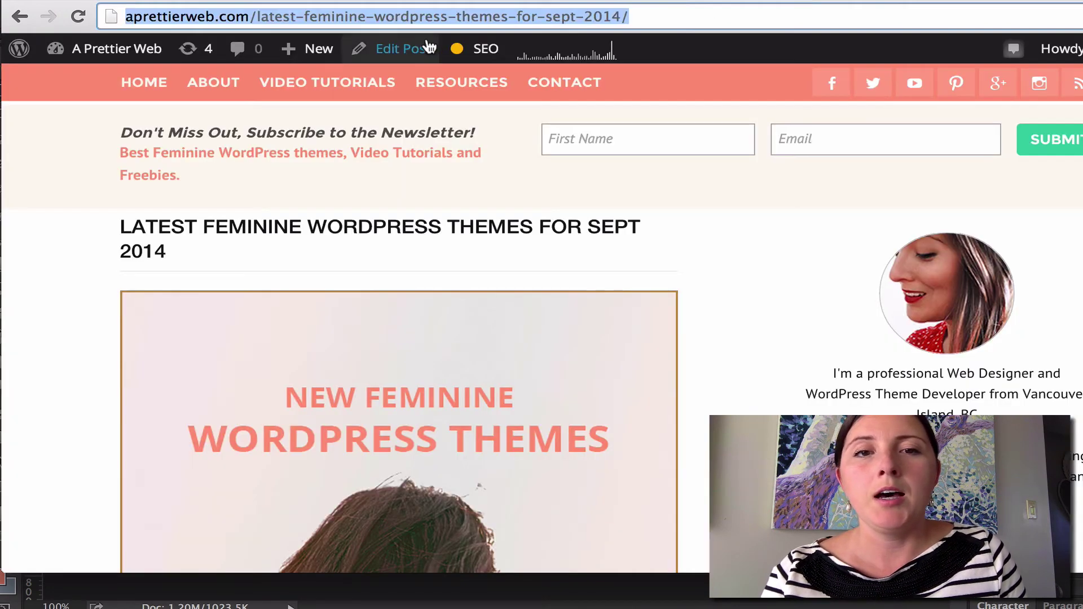
Tweet 'test' followed by the pasted link to the Sept 2014 themes post.
mouse_move(485, 48)
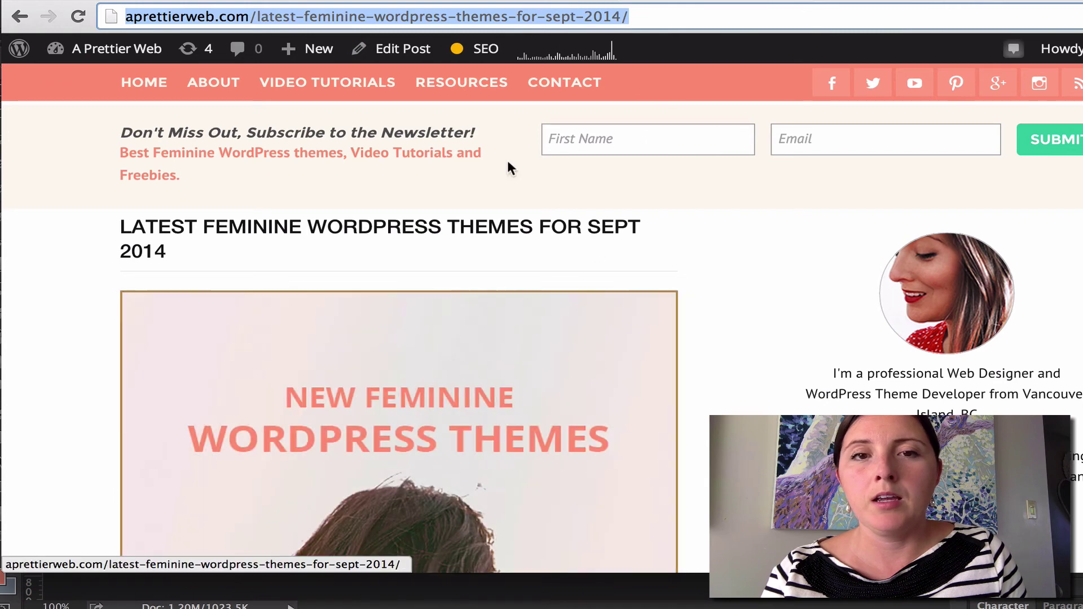
mouse_move(288, 48)
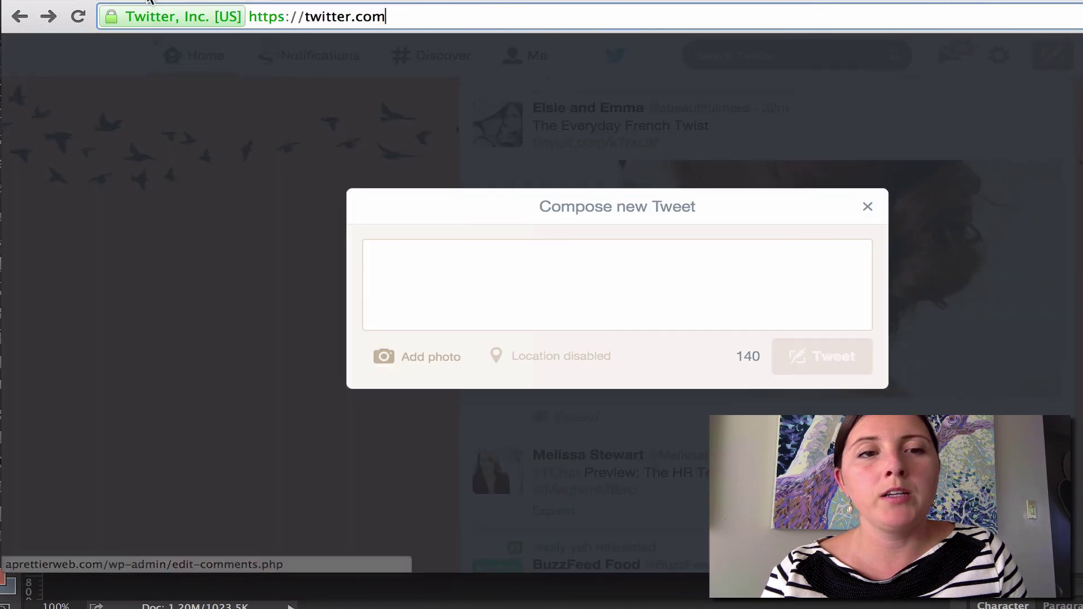
click(416, 259)
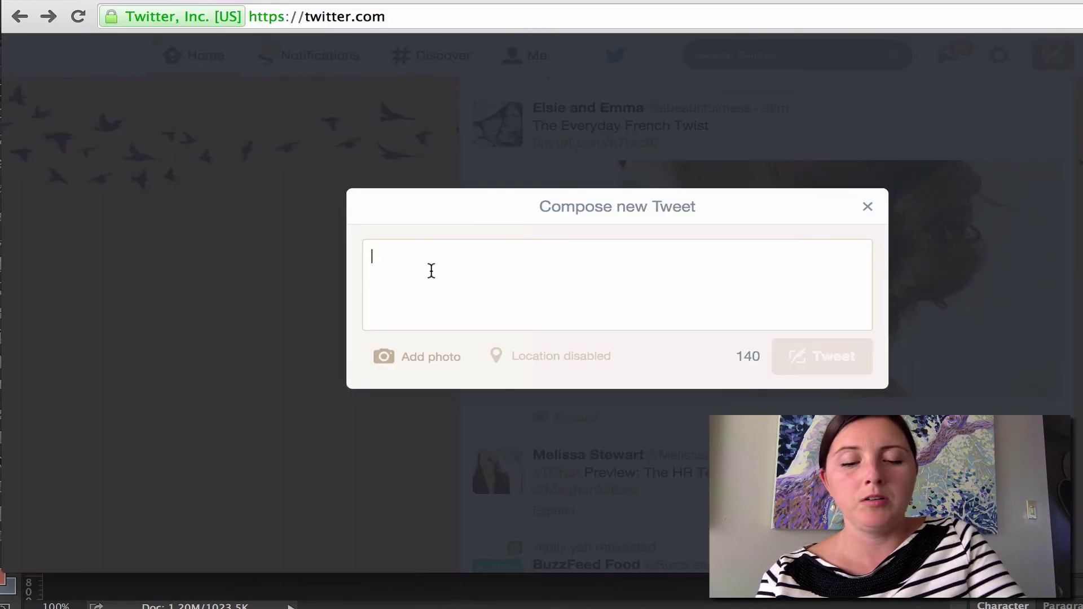
key(super+v)
click(372, 255)
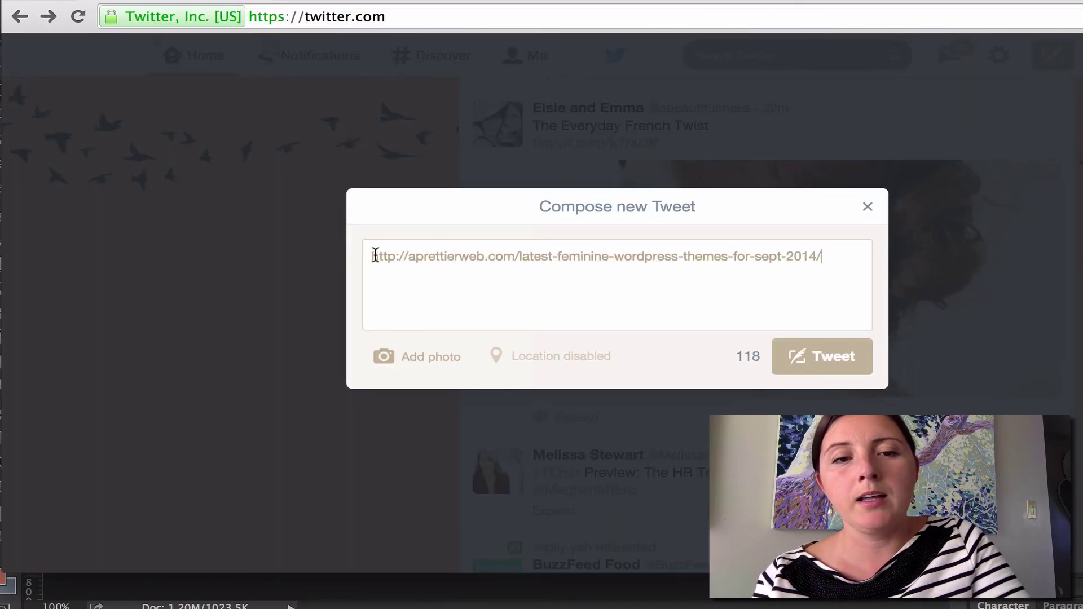
text(test)
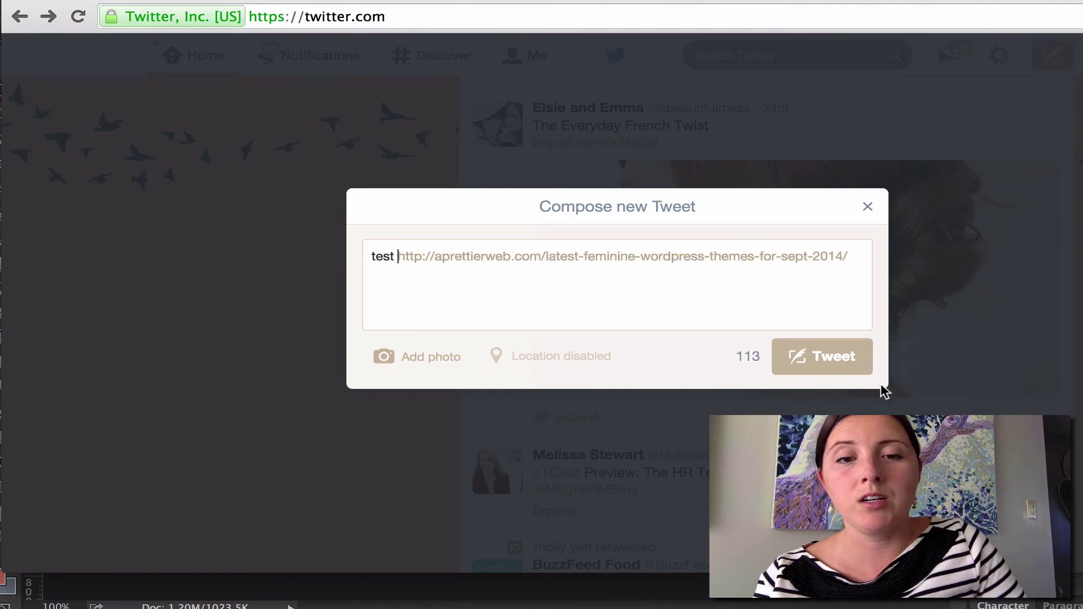
click(824, 358)
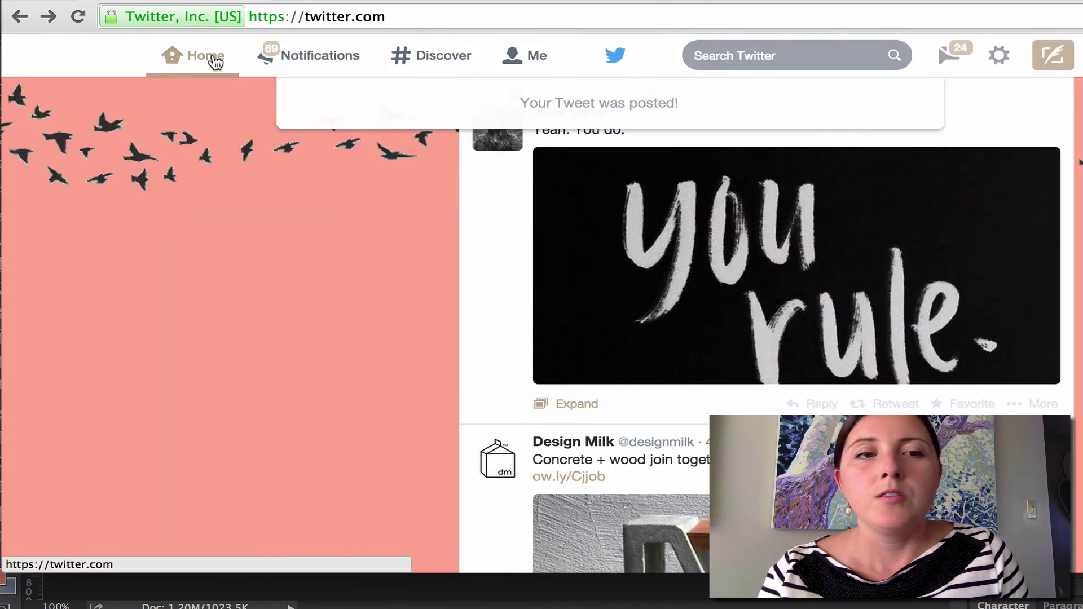
Open the test tweet's details page and review its 'Sept 2014 Roundup' large-image card.
click(216, 61)
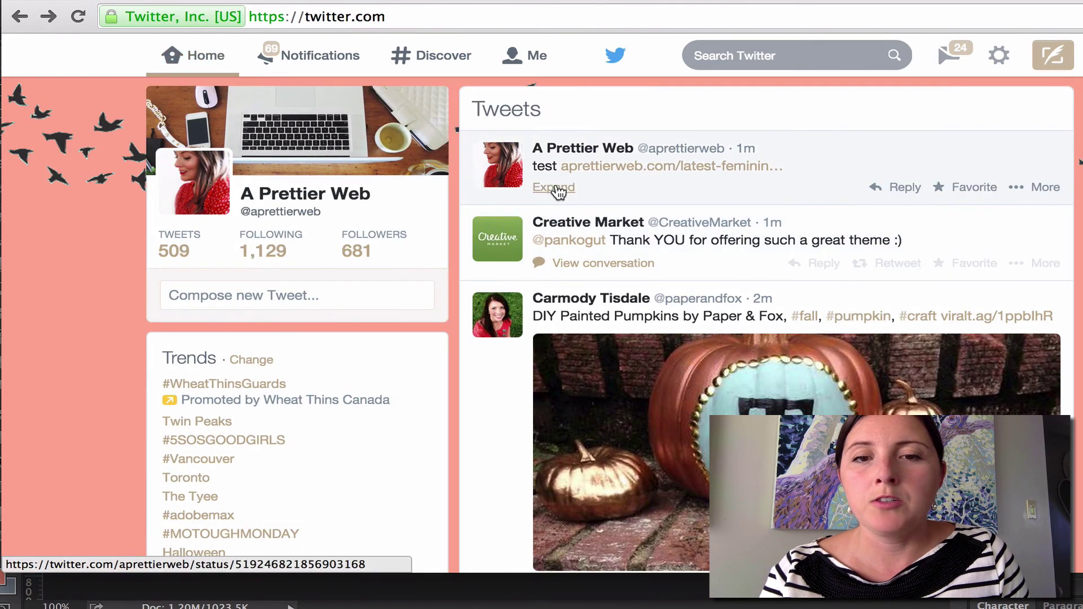
click(556, 189)
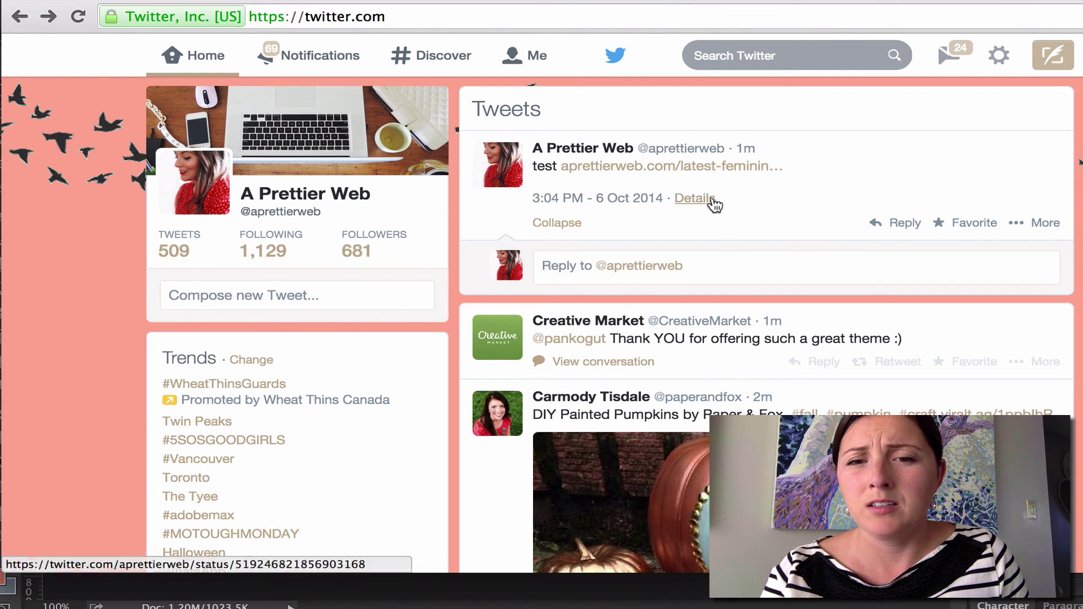
click(712, 200)
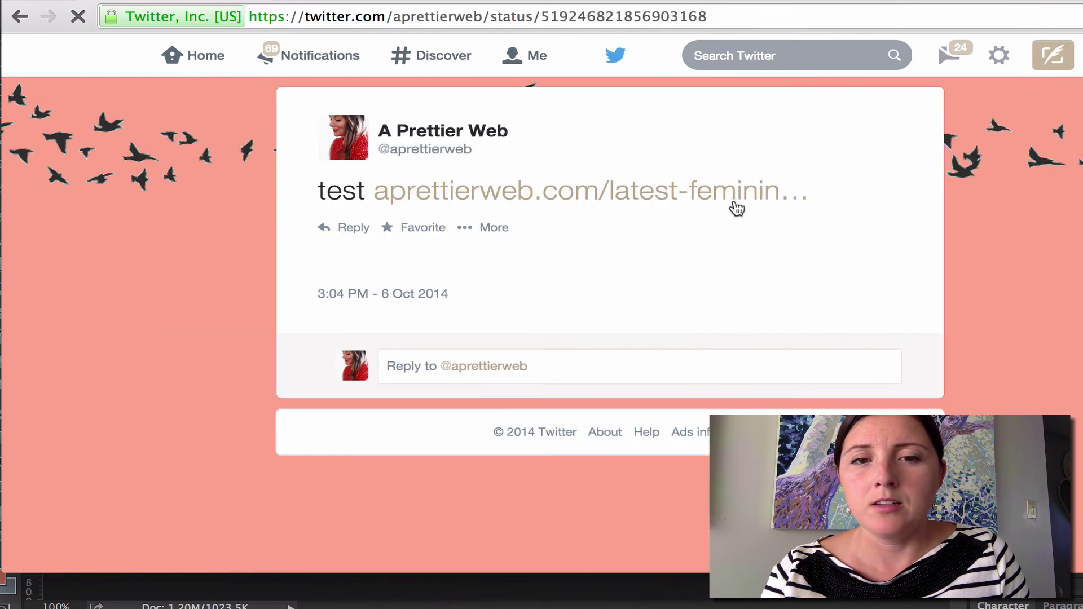
scroll(877, 287, down, 5)
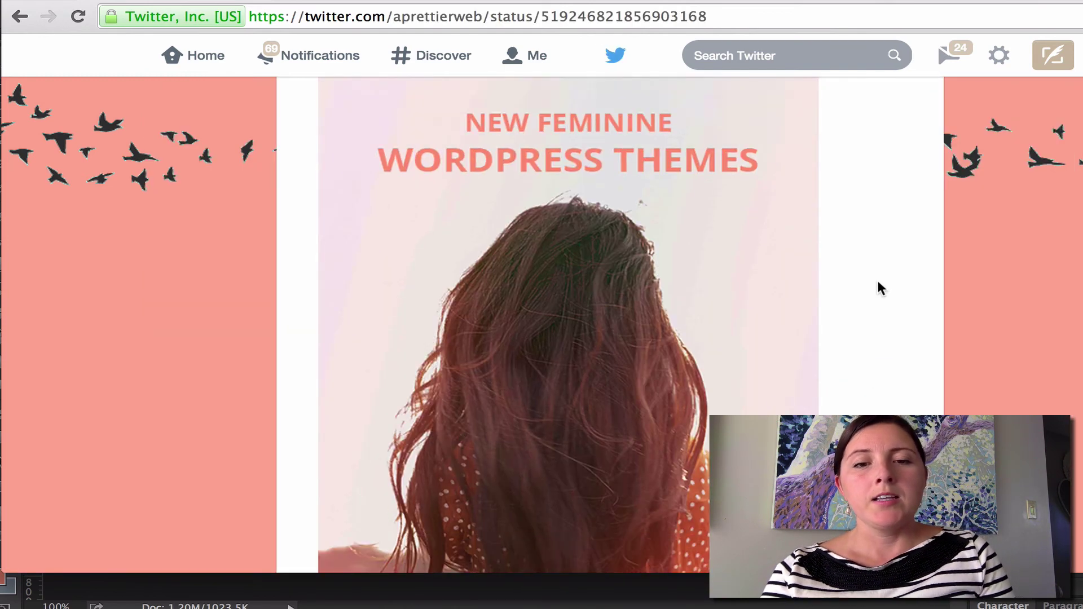
scroll(880, 288, down, 8)
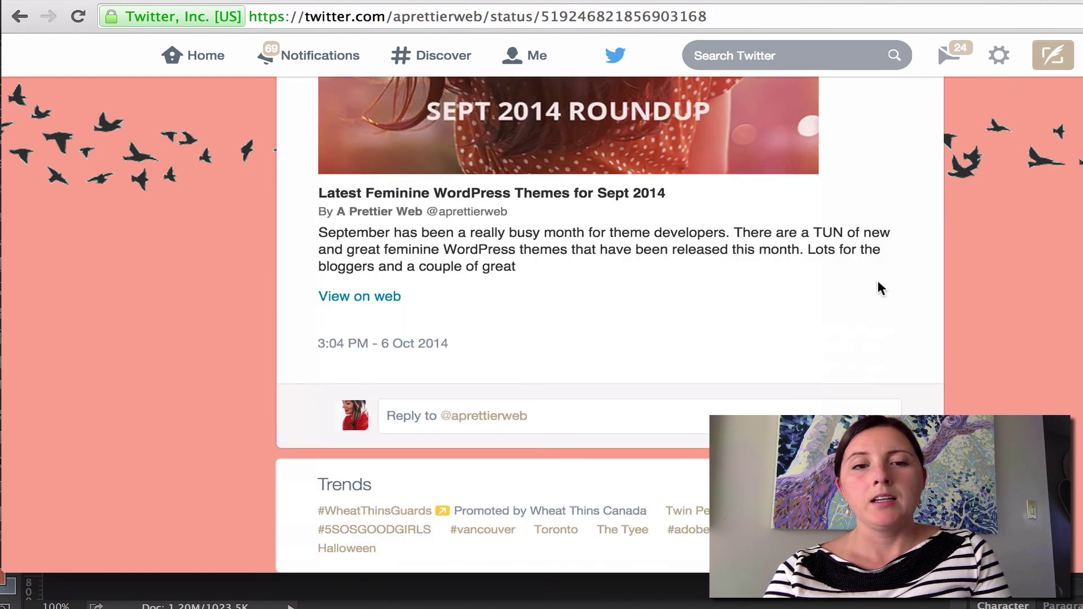
scroll(879, 287, up, 10)
scroll(878, 285, down, 7)
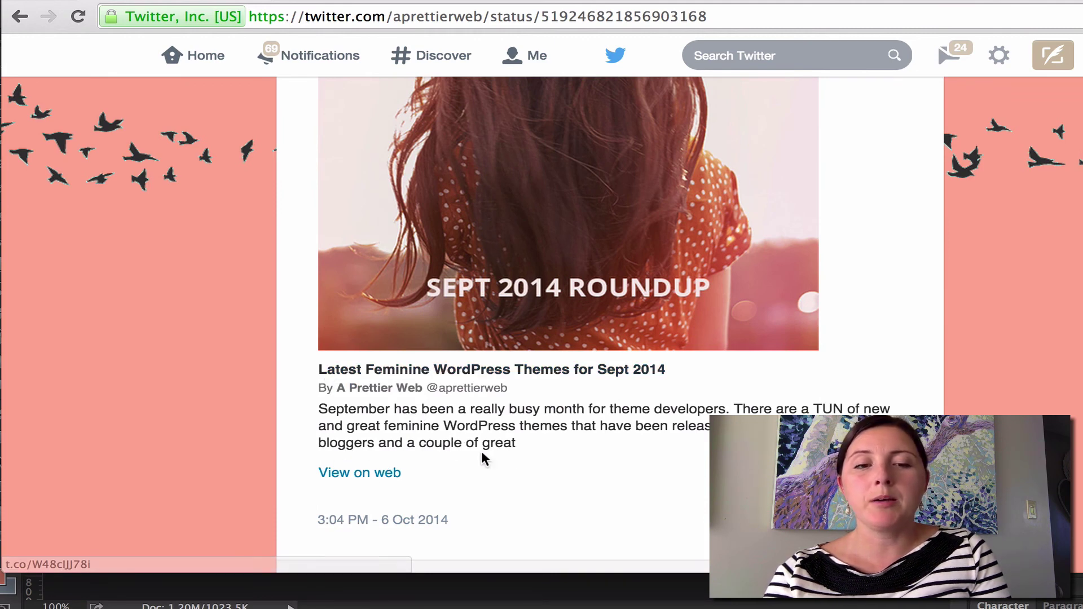
scroll(502, 497, up, 8)
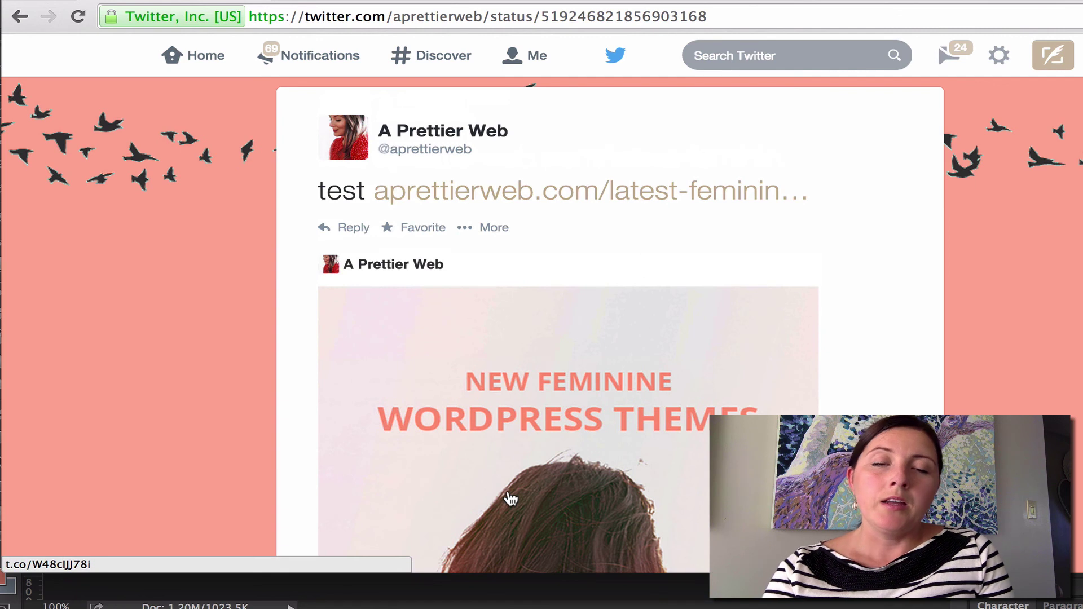